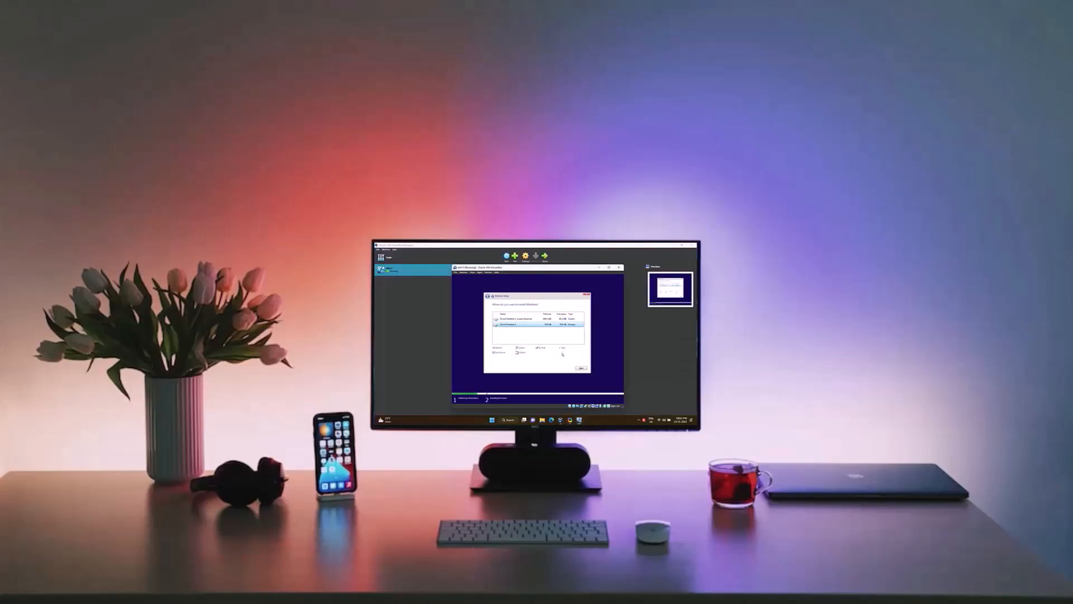
click(584, 368)
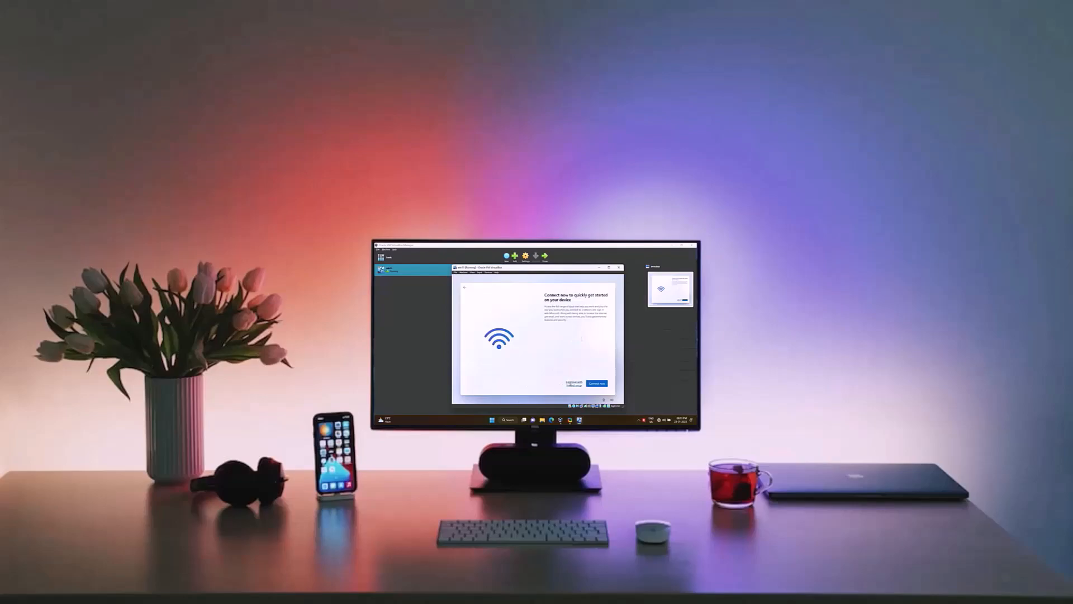
click(571, 384)
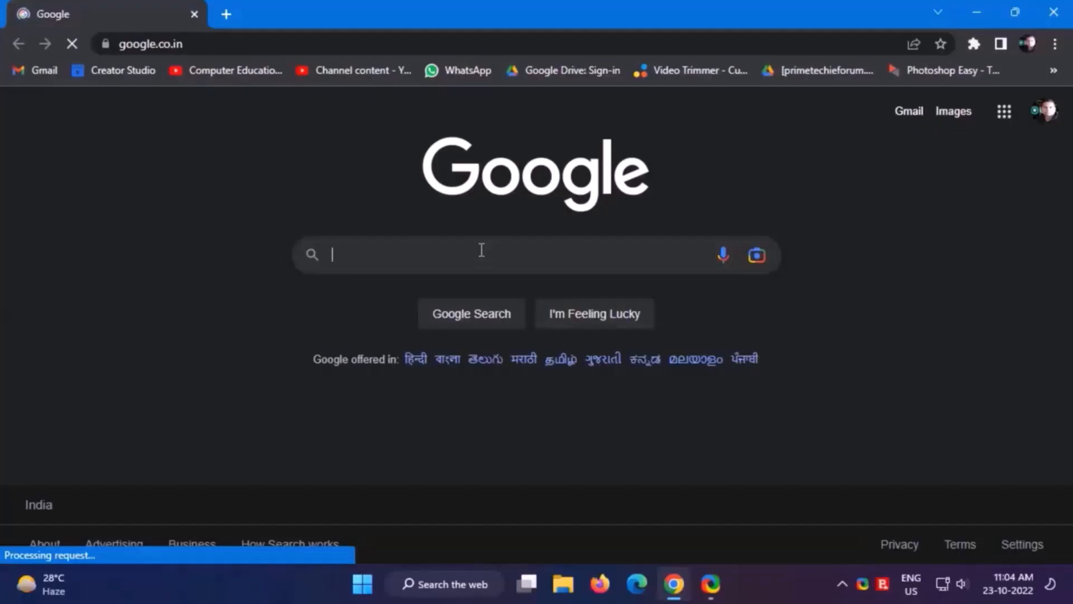
- Search Google for "windows 11 iso download" and open Microsoft's Download Windows 11 page
text(windows)
click(394, 290)
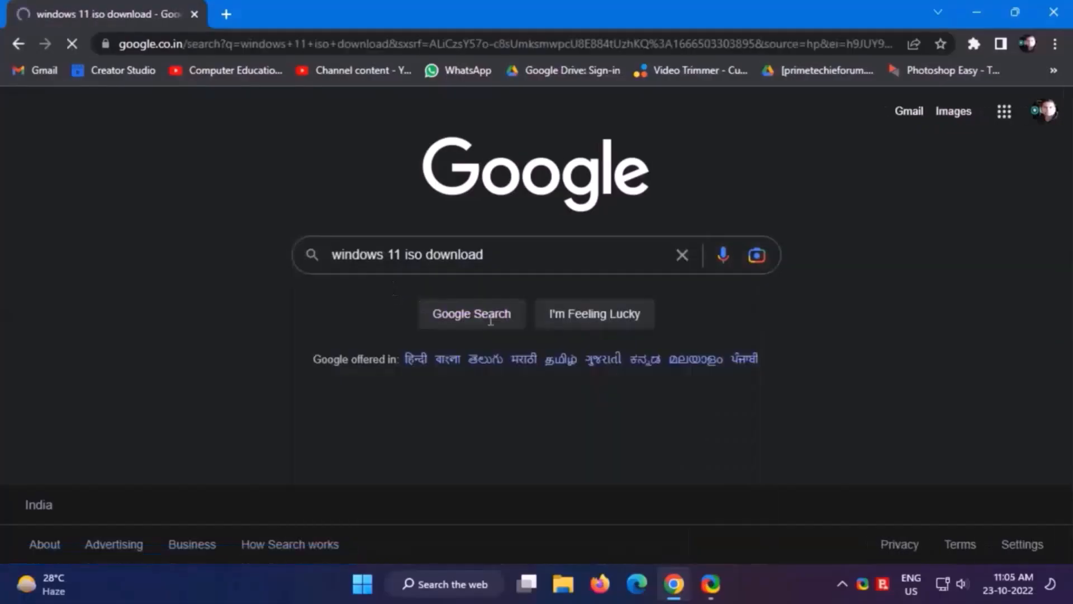
click(235, 278)
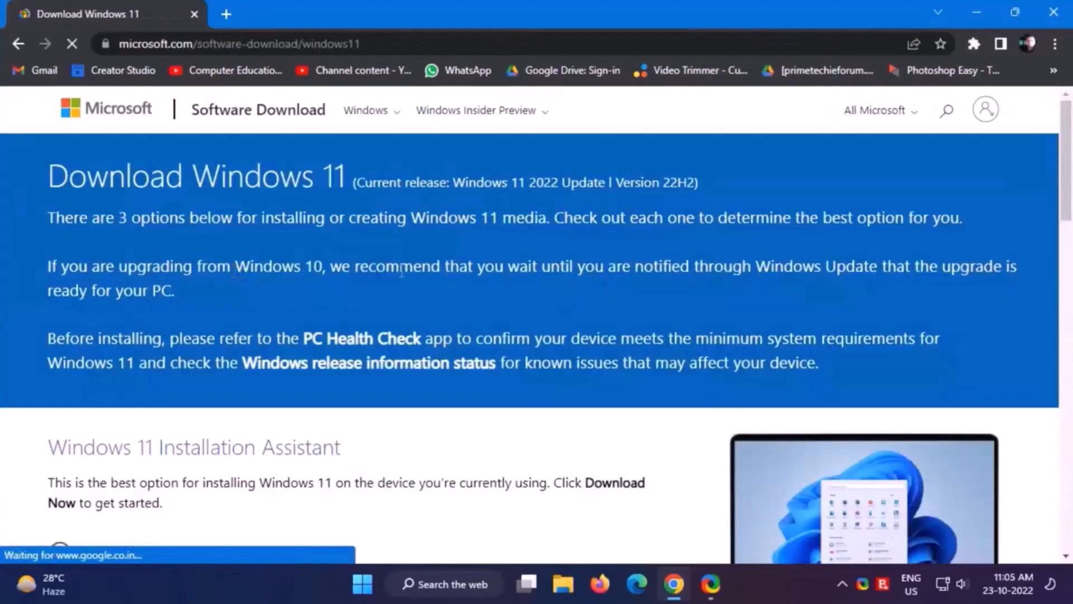
- Under Download Windows 11 Disk Image (ISO), select Windows 11 (multi-edition ISO) and request the download
drag(1067, 159, 1068, 212)
drag(1068, 254, 1067, 387)
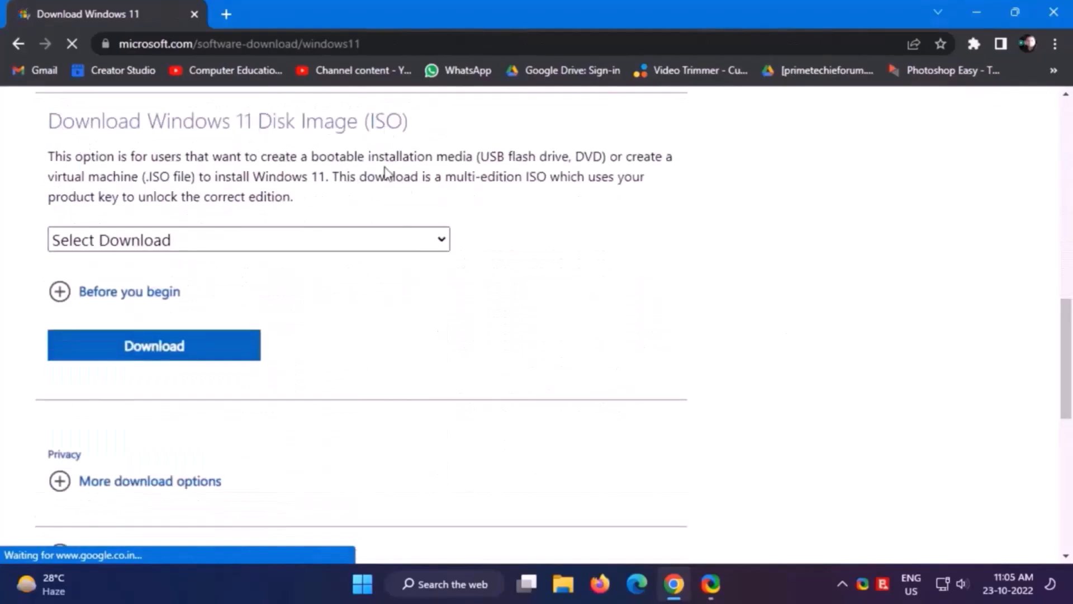
drag(63, 121, 387, 137)
click(450, 178)
click(441, 239)
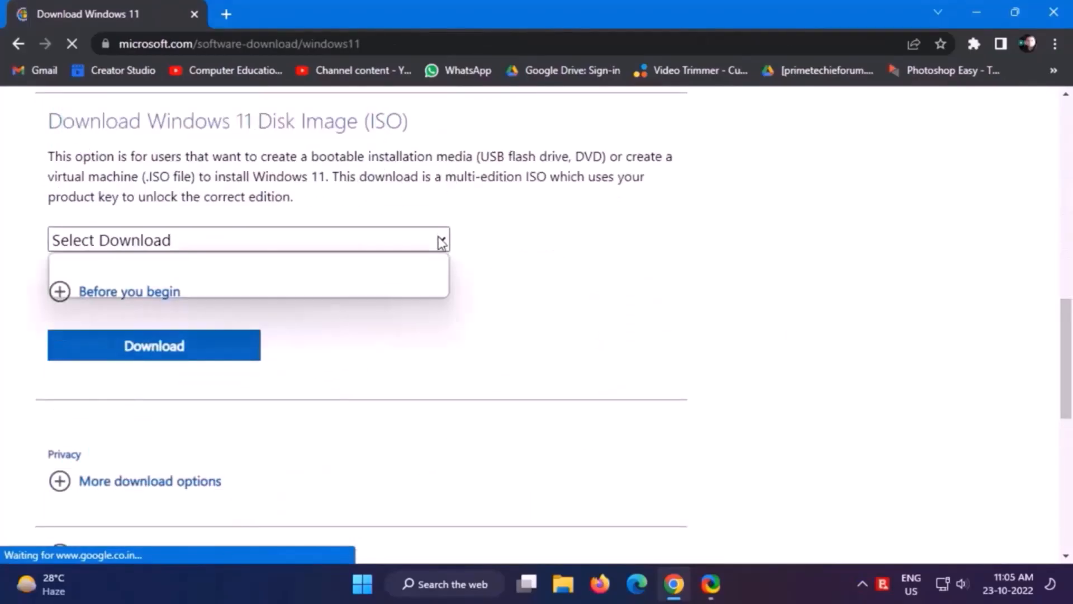
click(332, 288)
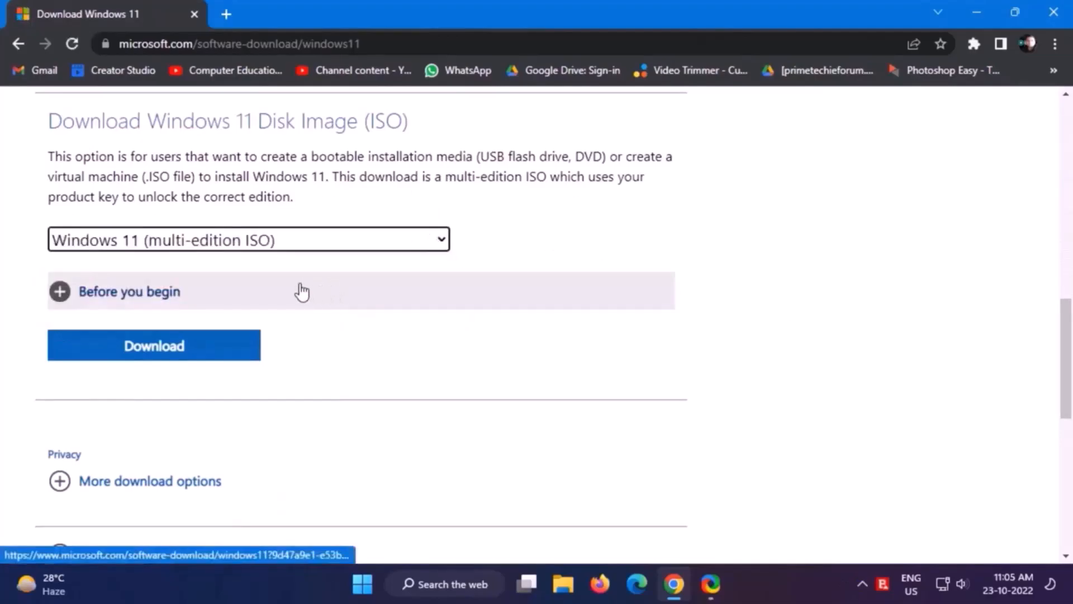
click(167, 358)
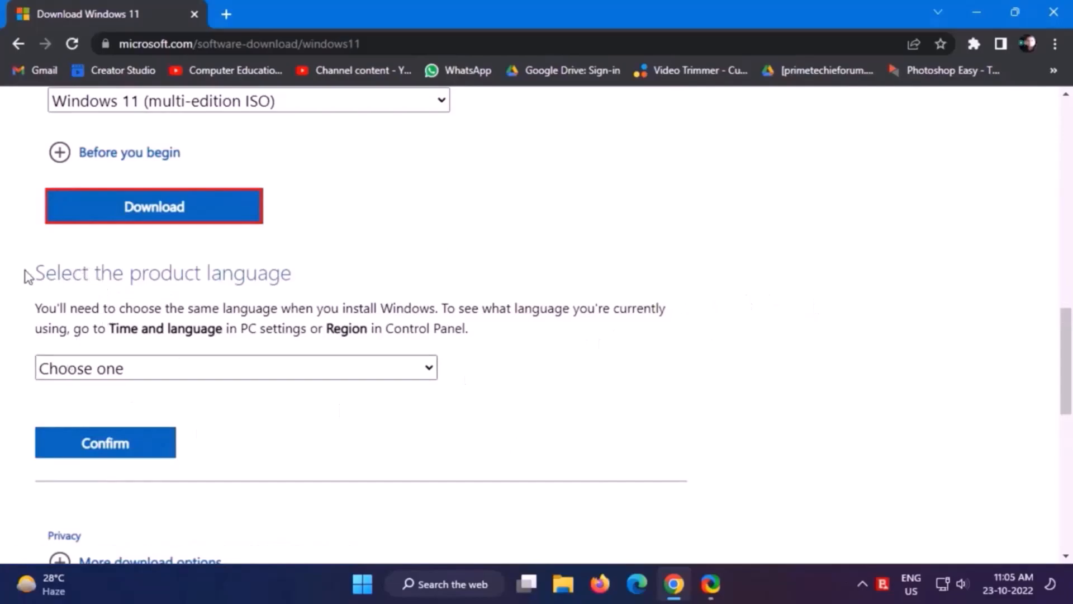
- Choose English (United States) as the product language, confirm it, and start the 64-bit ISO download
click(292, 378)
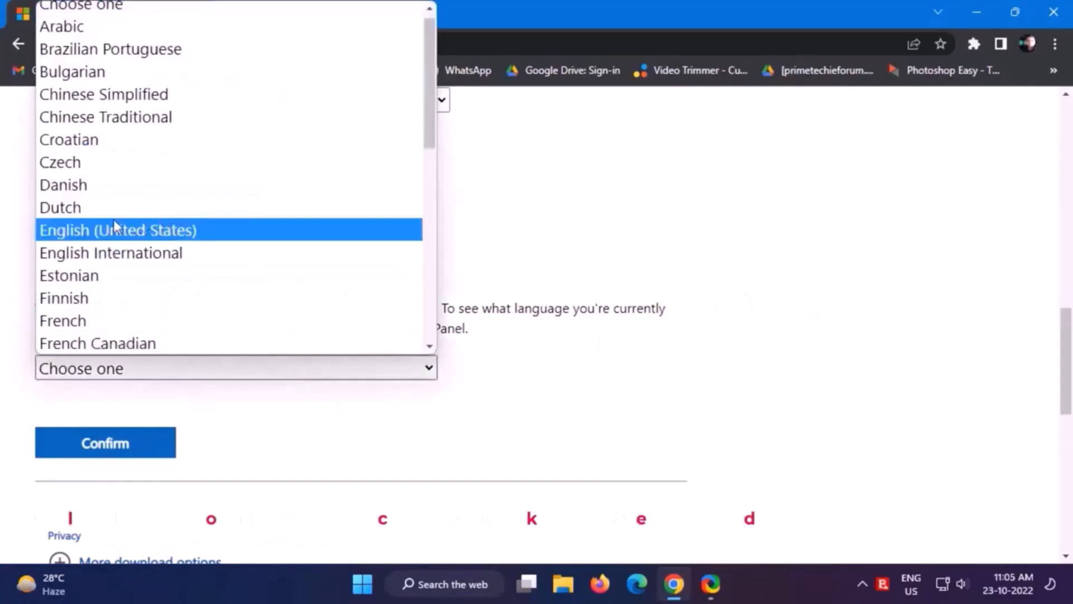
click(162, 239)
click(96, 440)
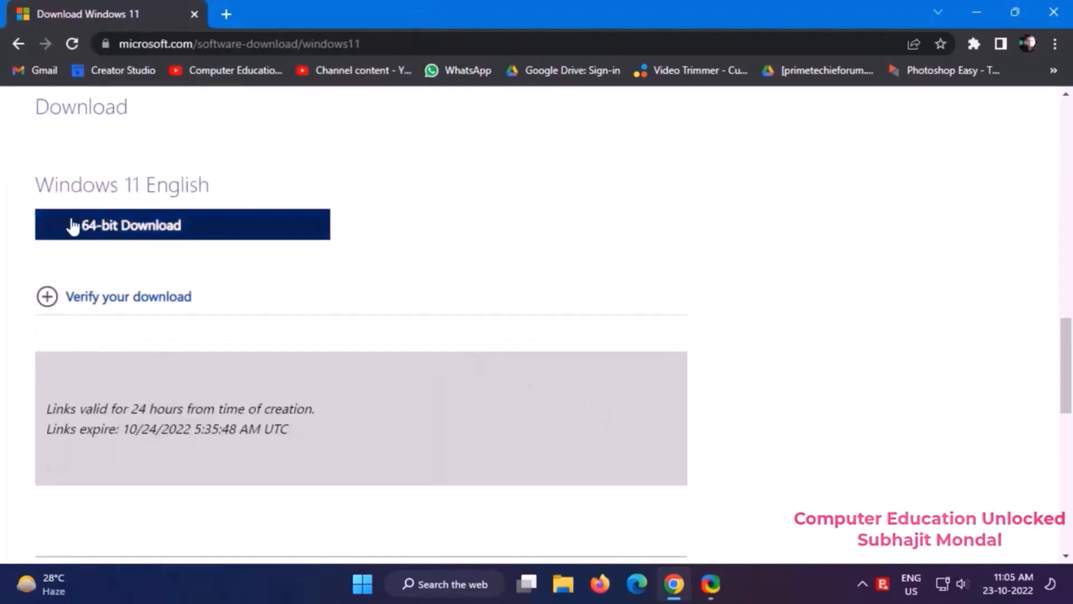
click(173, 227)
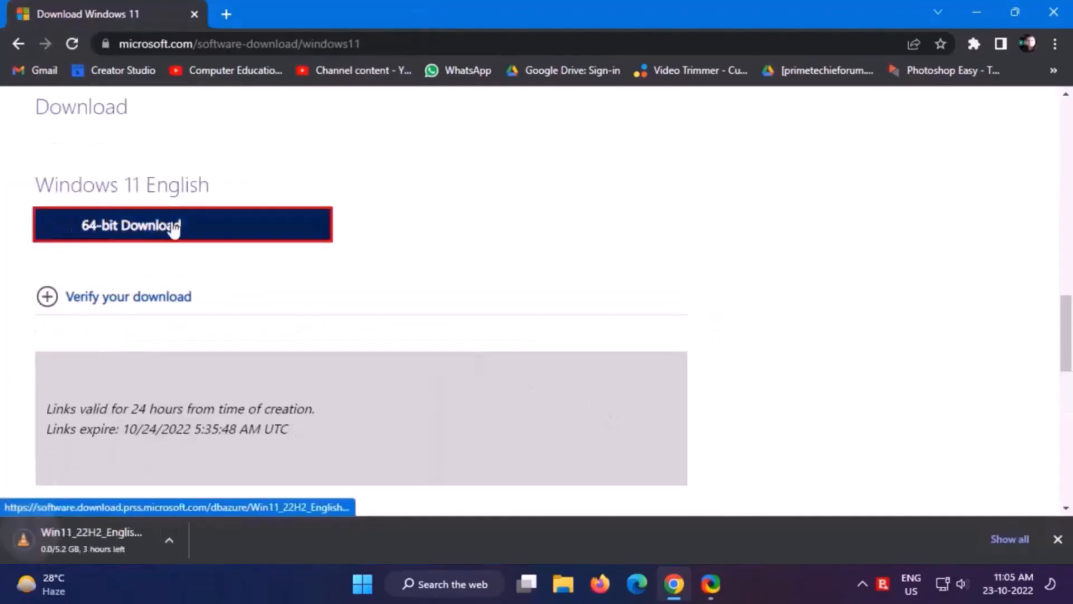
- Cancel the browser download, copy the link address of Win11_22H2_English_x64v1.iso and open Free Download Manager
key(ctrl+j)
click(437, 311)
right_click(422, 233)
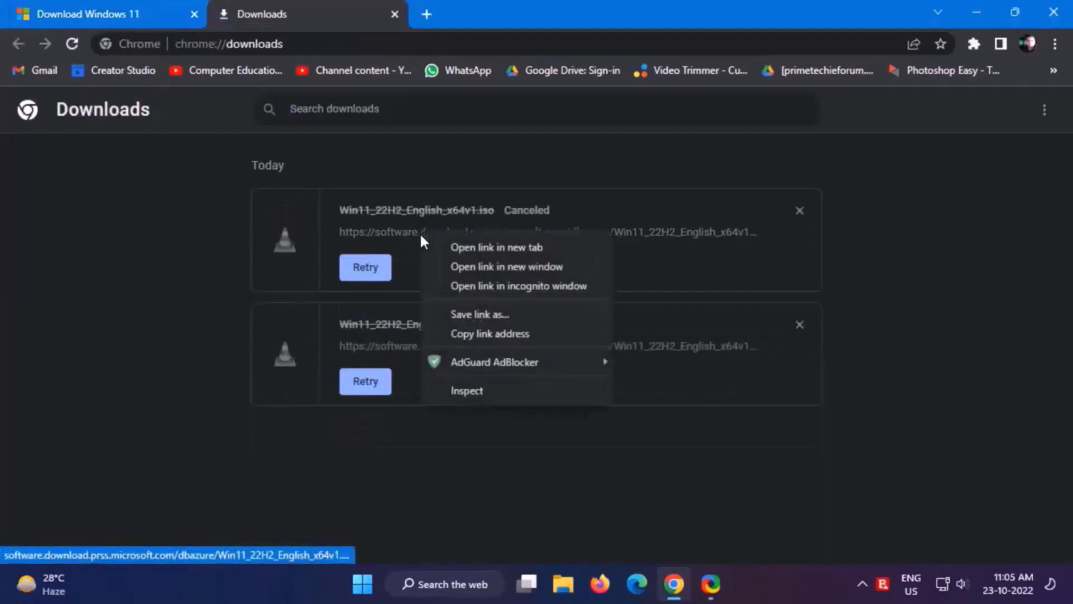
click(447, 334)
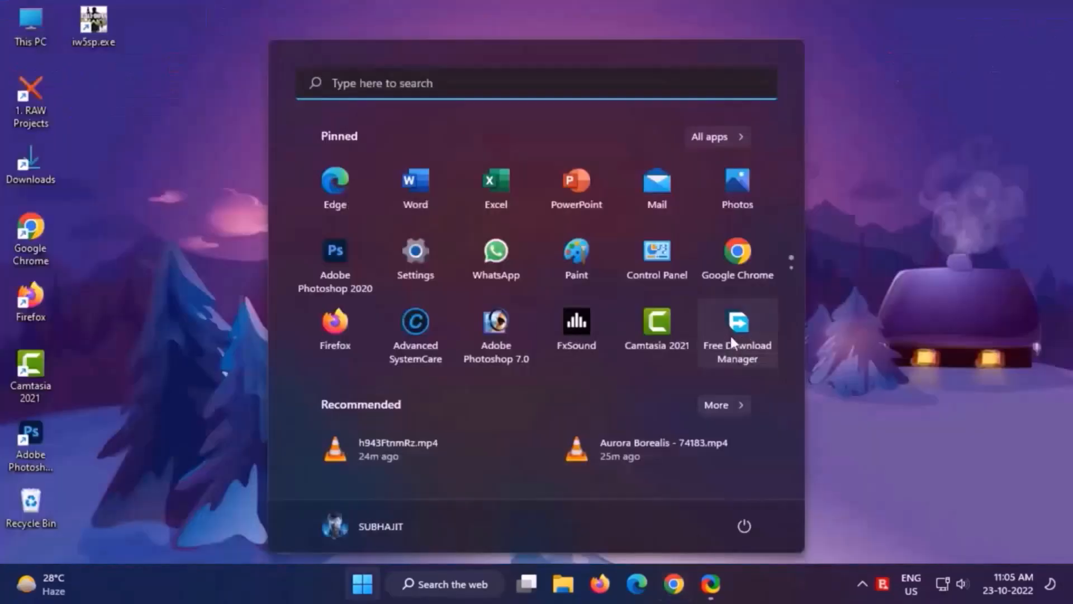
click(730, 336)
click(317, 195)
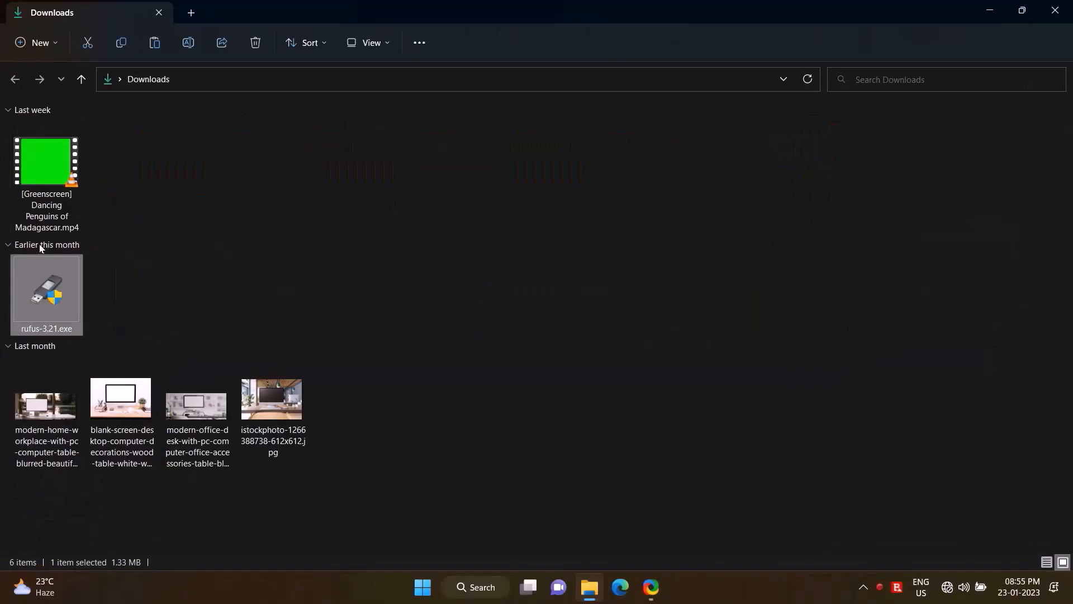
- Run rufus-3.21.exe, load Win11_22H2_English_x64v1.iso from D:\Softwares and start writing the USB drive
right_click(39, 244)
click(135, 79)
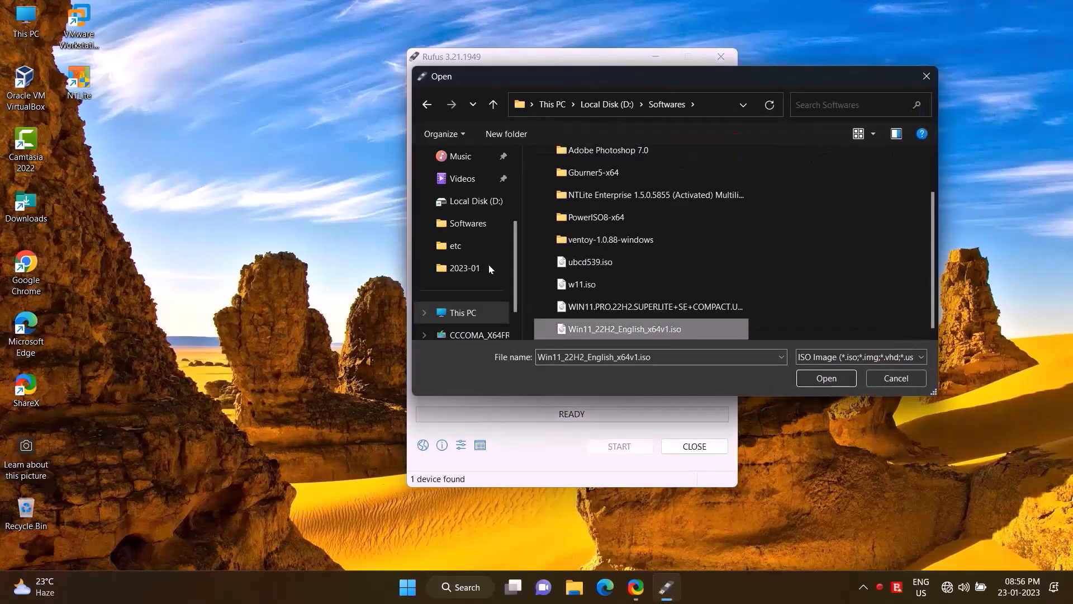
key(Return)
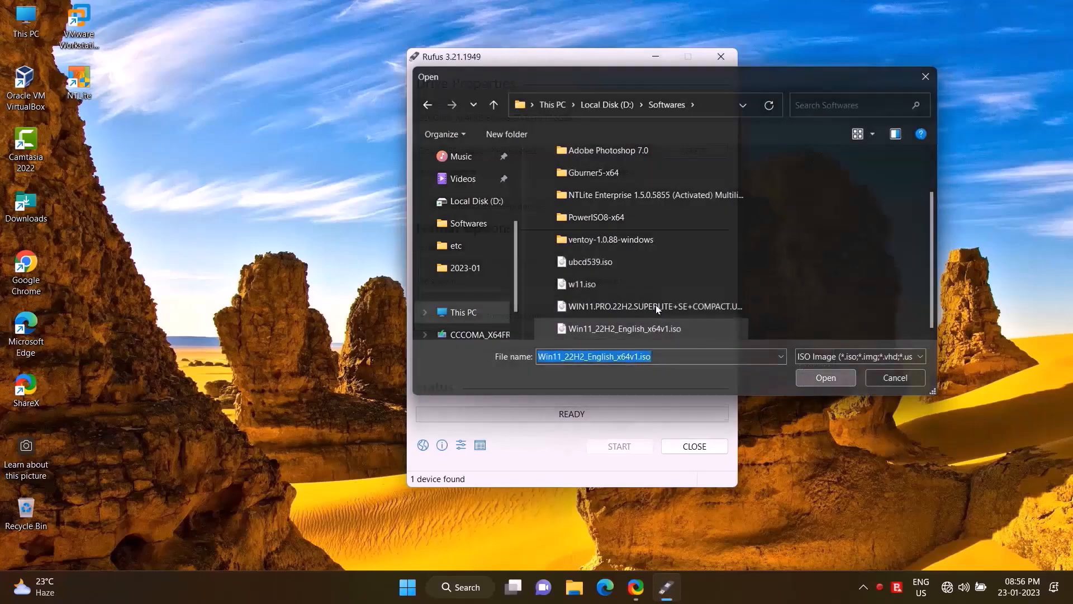
click(619, 476)
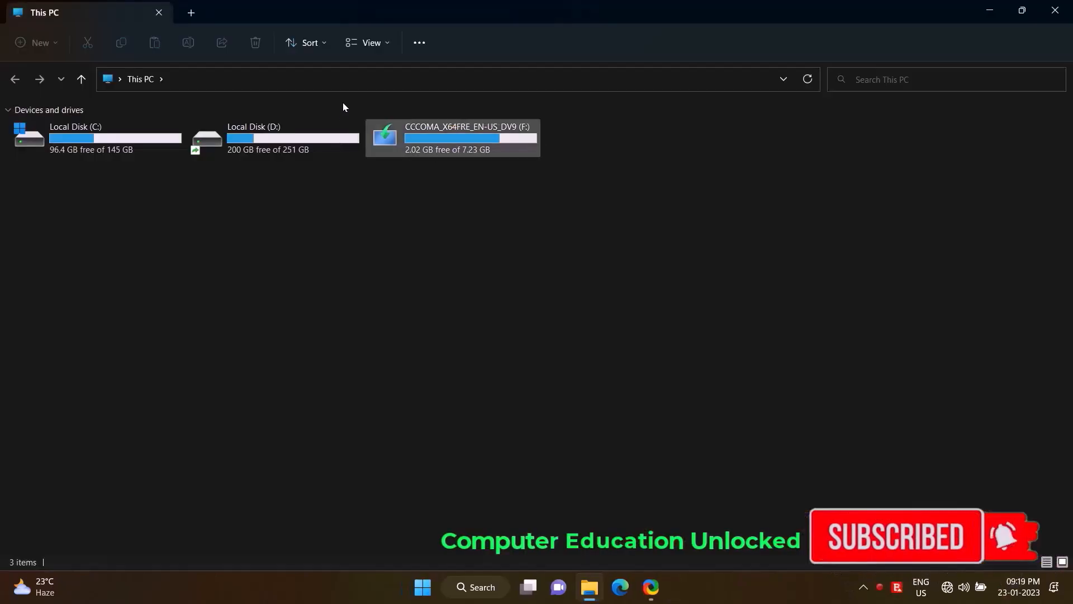
- Copy all files from the CCCOMA_X64FRE_EN-US_DV9 (F:) drive into the Win 11 folder on Local Disk (D:)
drag(363, 367, 60, 103)
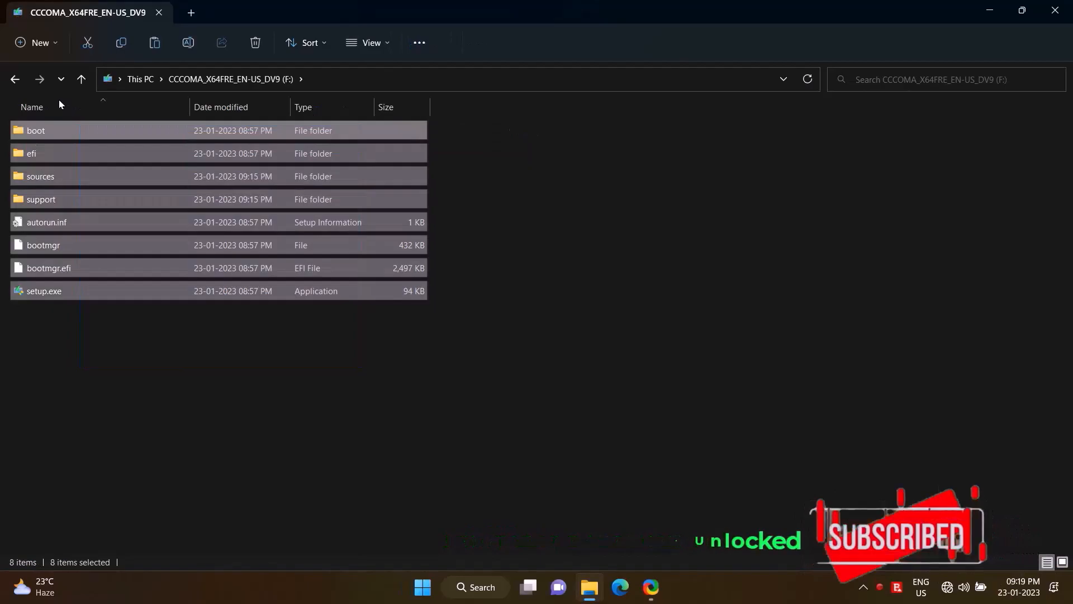
right_click(60, 105)
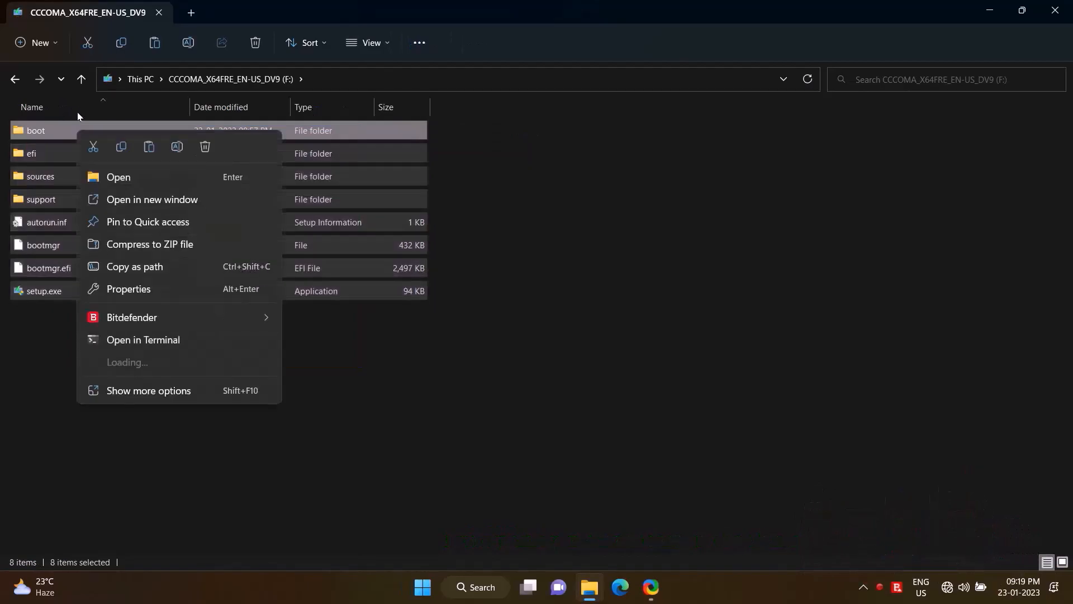
click(121, 146)
click(15, 79)
double_click(288, 139)
double_click(801, 140)
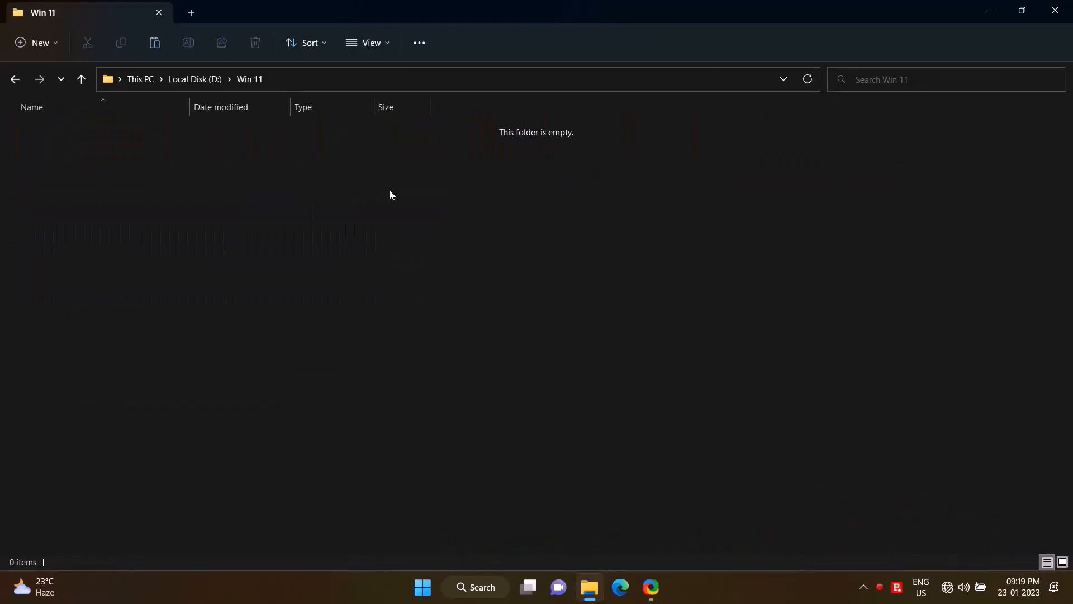
right_click(489, 241)
click(506, 257)
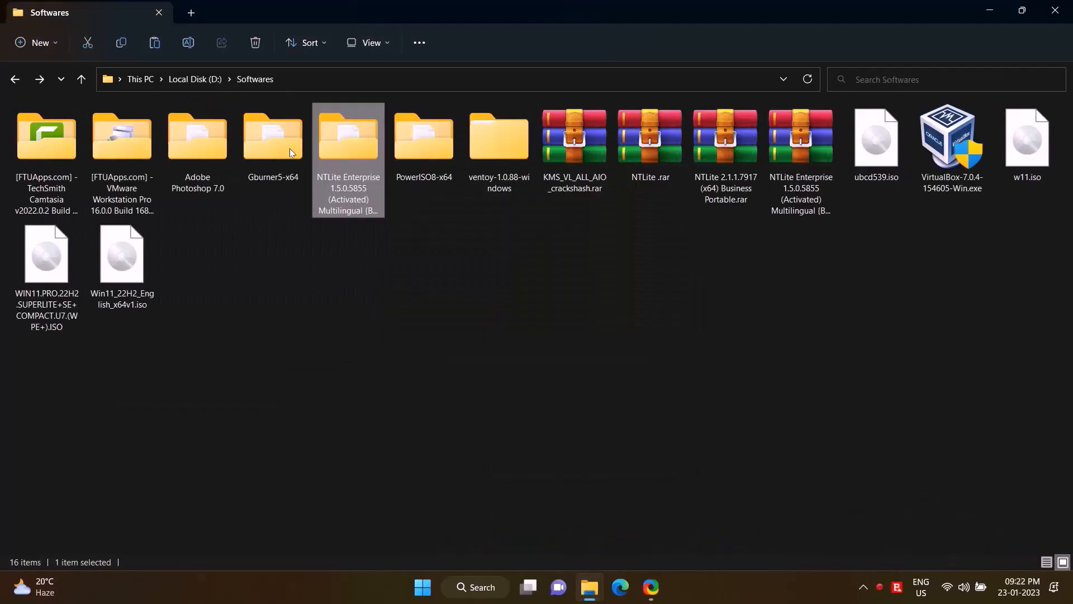
- Start the installer from the 64-bit (x64) NTLite Enterprise folder with English as the setup language
key(Return)
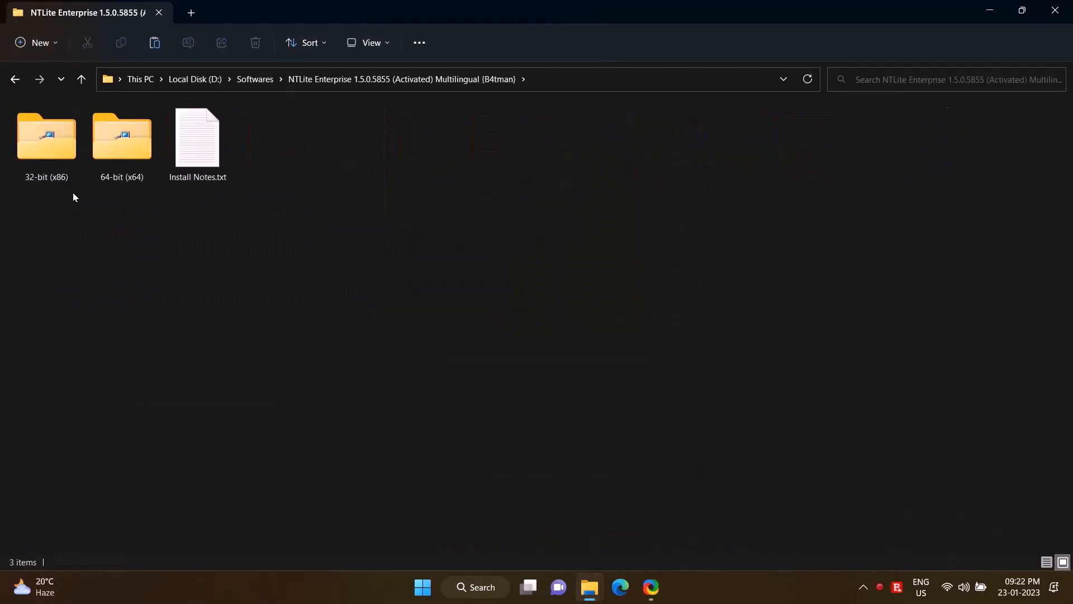
double_click(106, 126)
click(1055, 10)
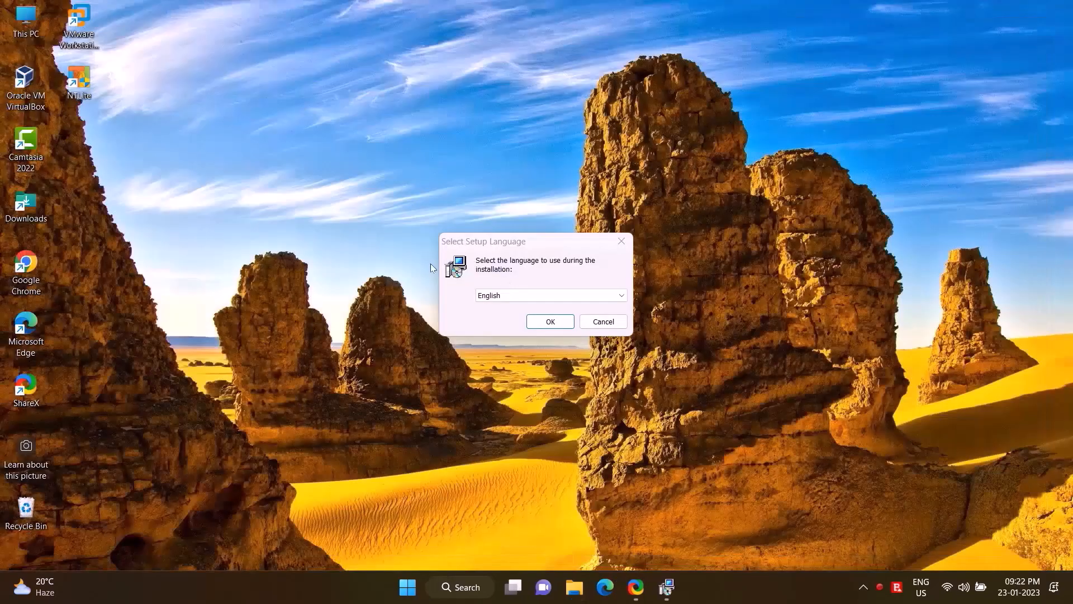
key(Return)
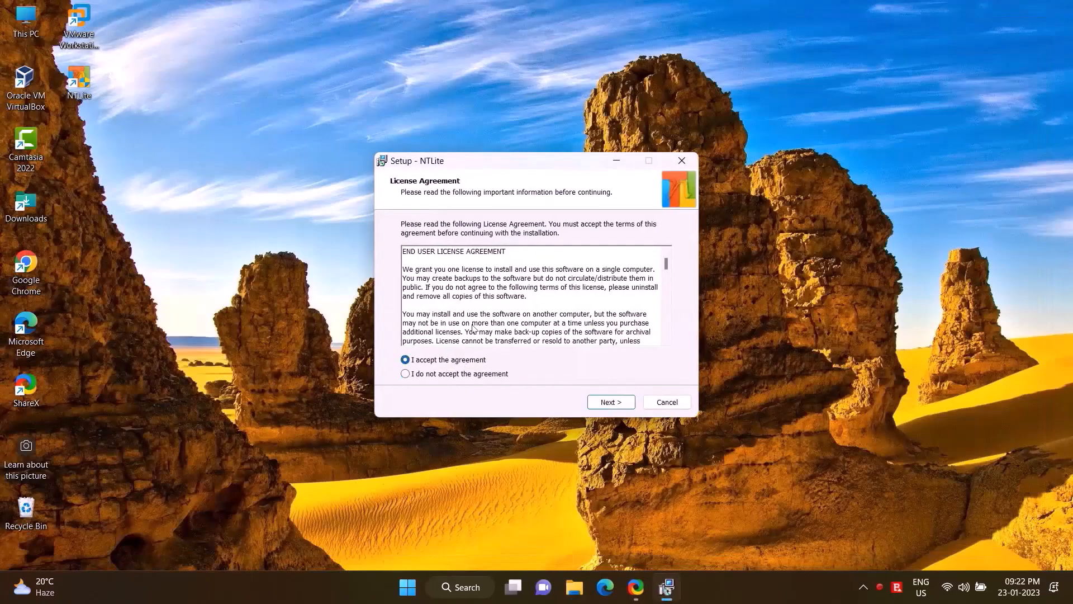
- Accept the license agreement, install NTLite in C:\Program Files\NTLite with a desktop shortcut, and launch it
key(Return)
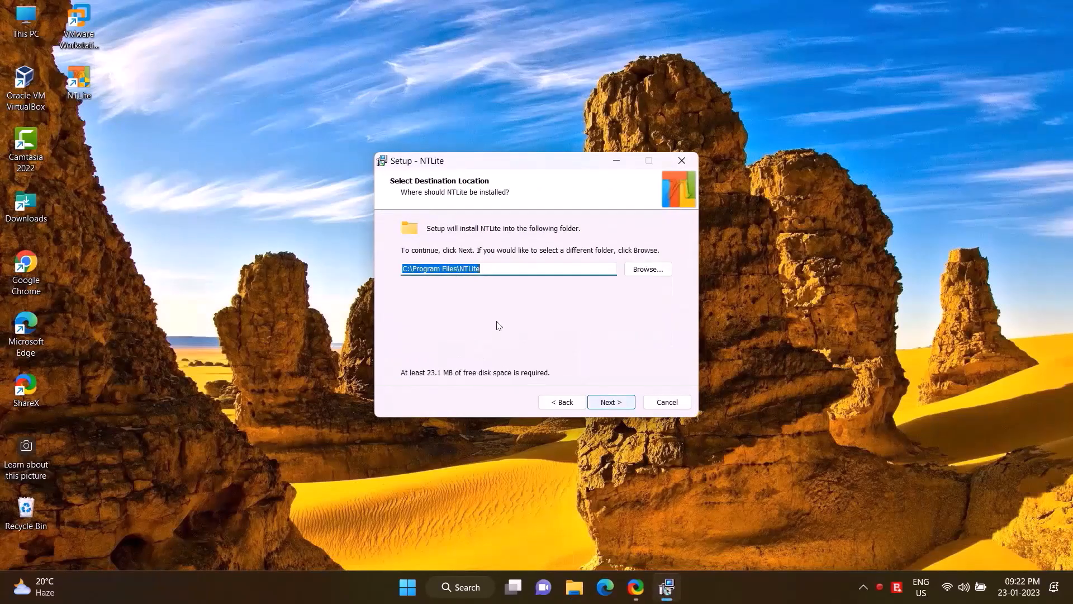
key(Return)
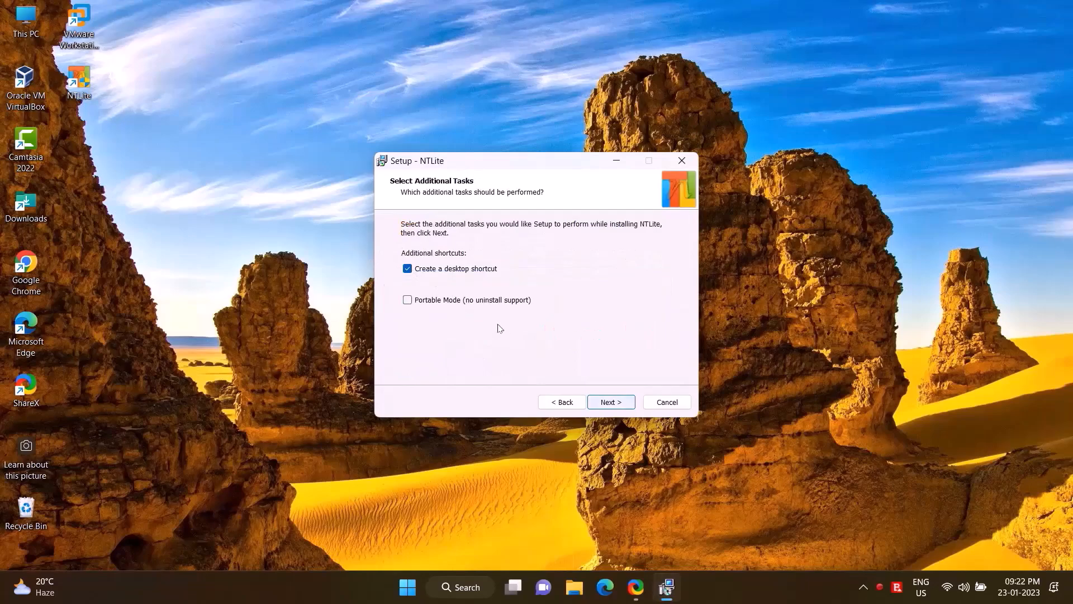
key(Return)
key(Return)
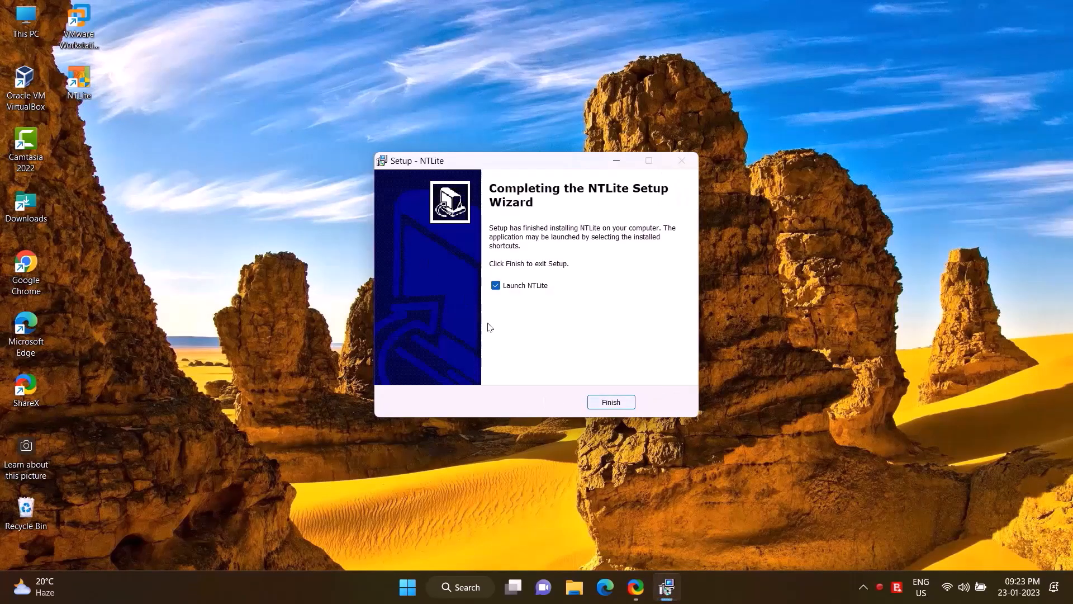
key(Return)
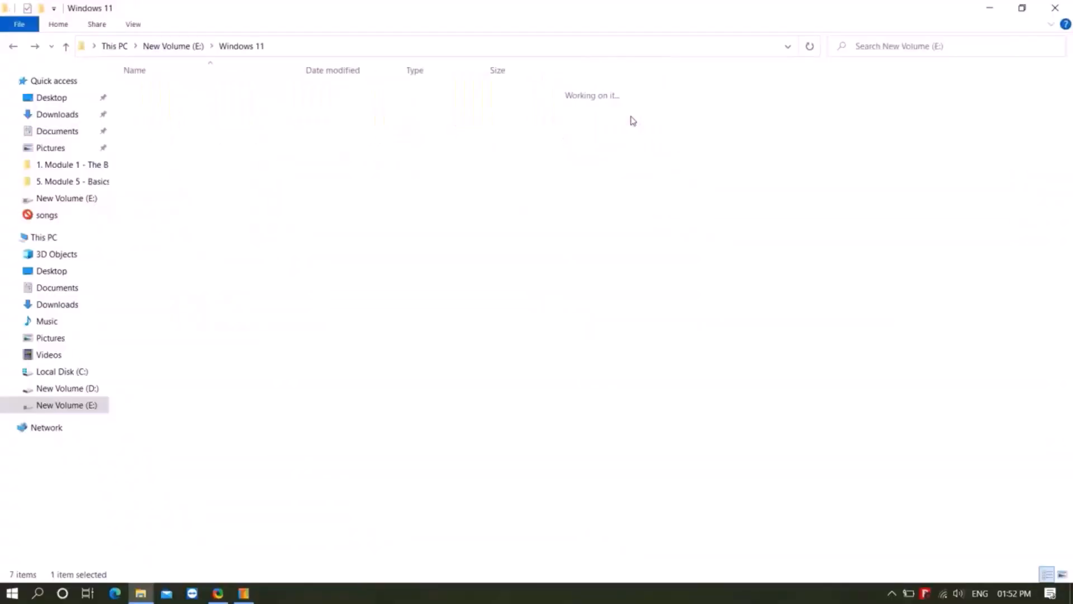
drag(791, 256, 156, 104)
click(412, 271)
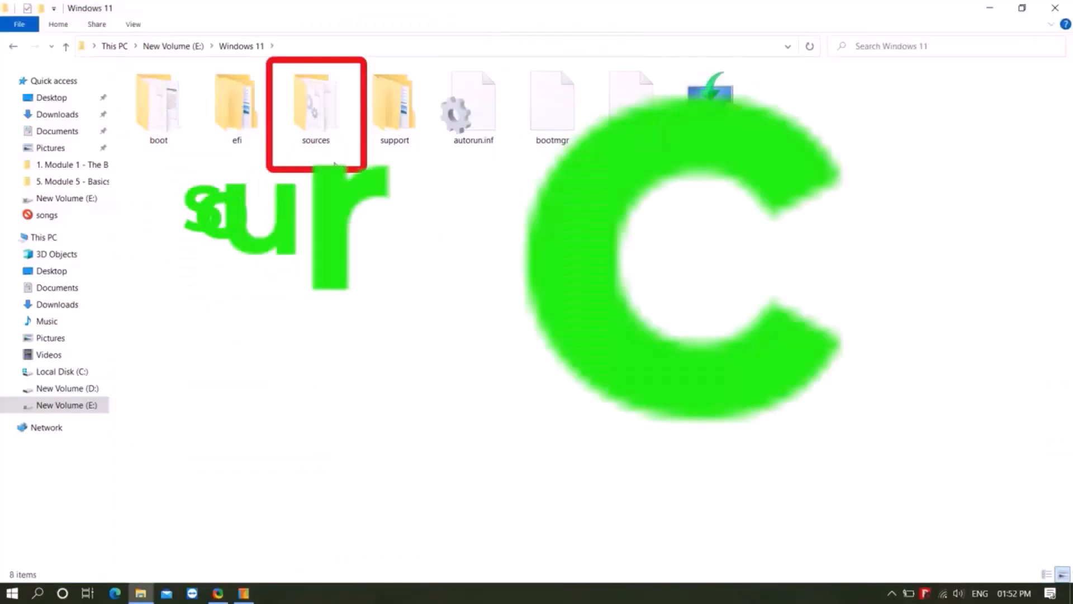
- Locate install.wim in the sources folder of E:\Windows 11 and add it to NTLite as an image file
double_click(316, 111)
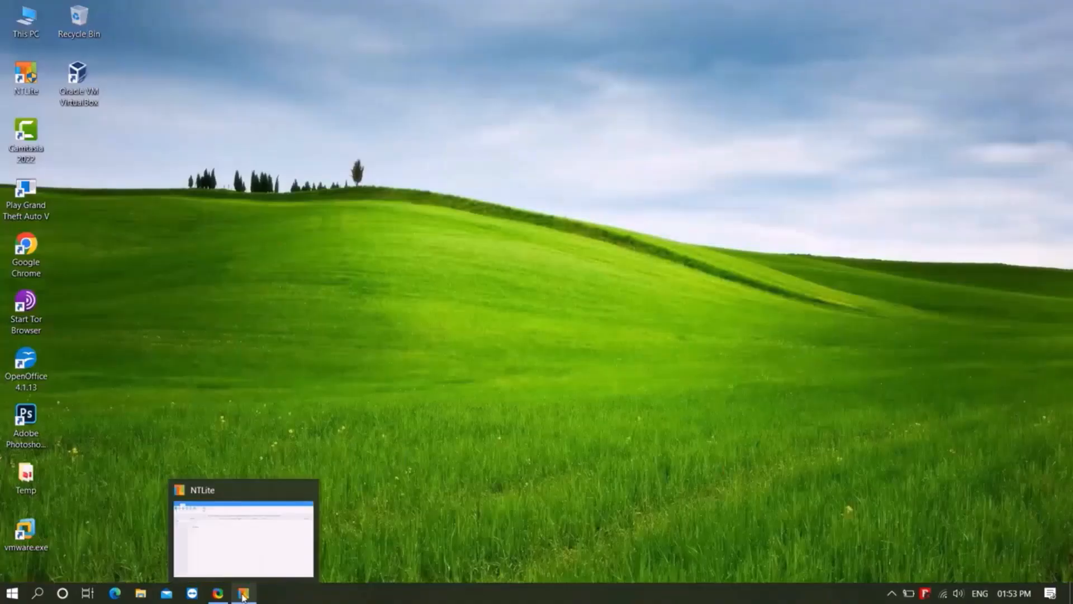
click(243, 593)
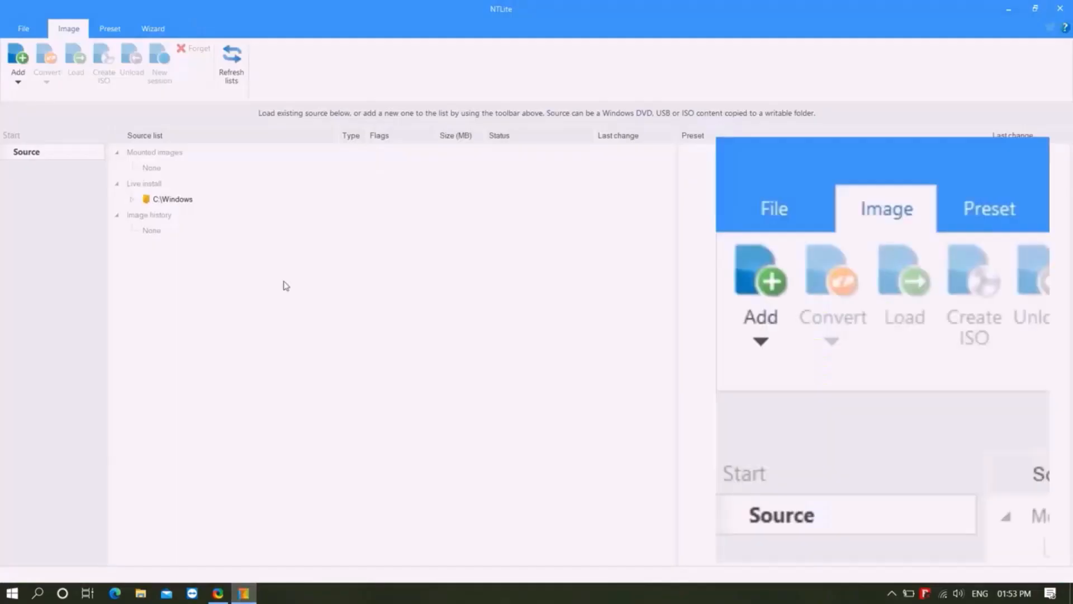
click(16, 81)
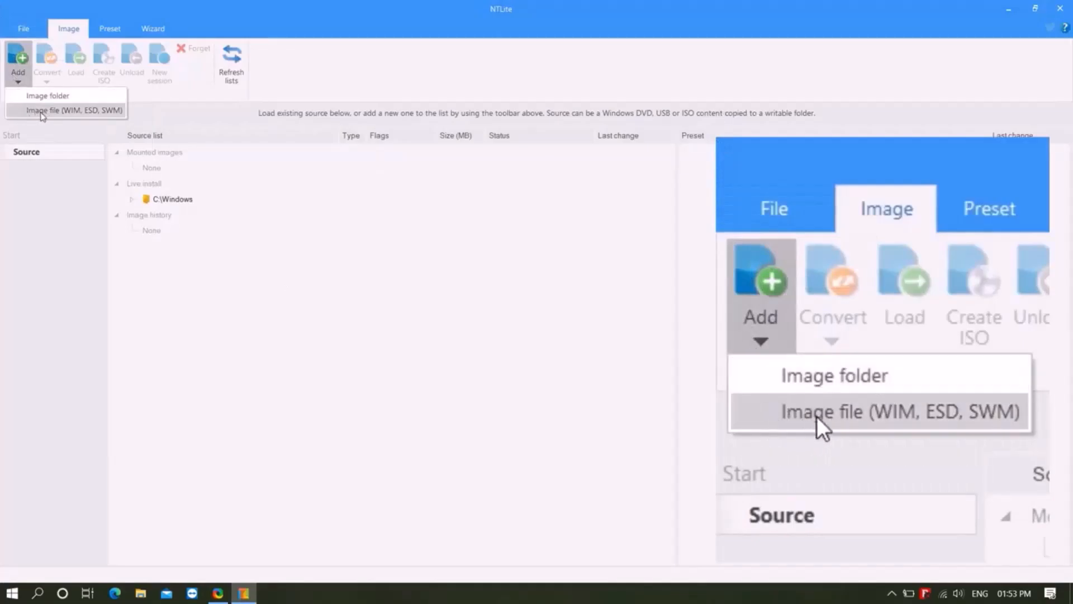
click(41, 112)
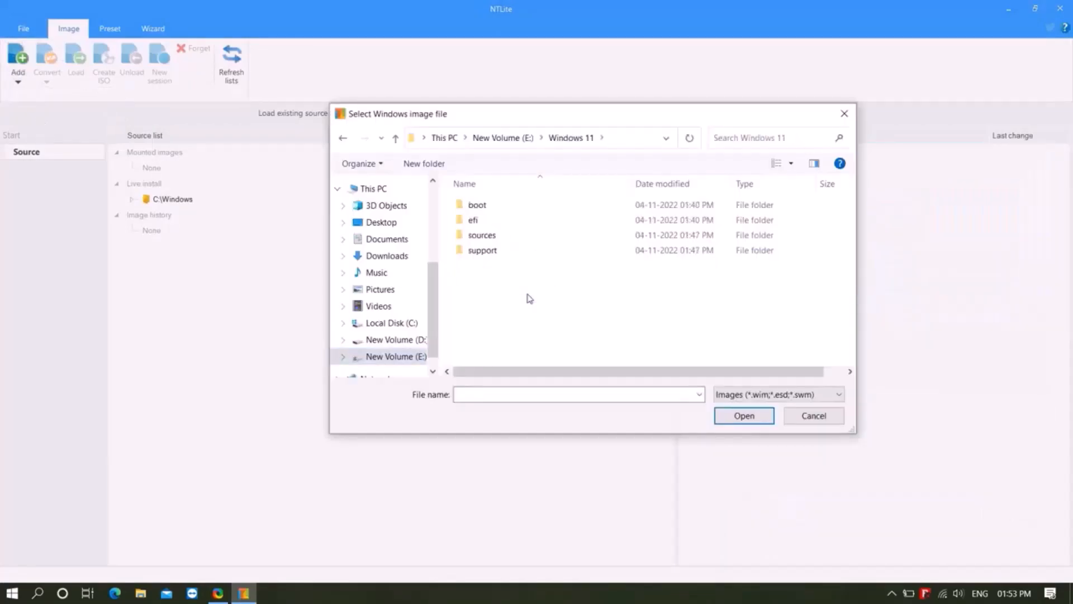
double_click(490, 236)
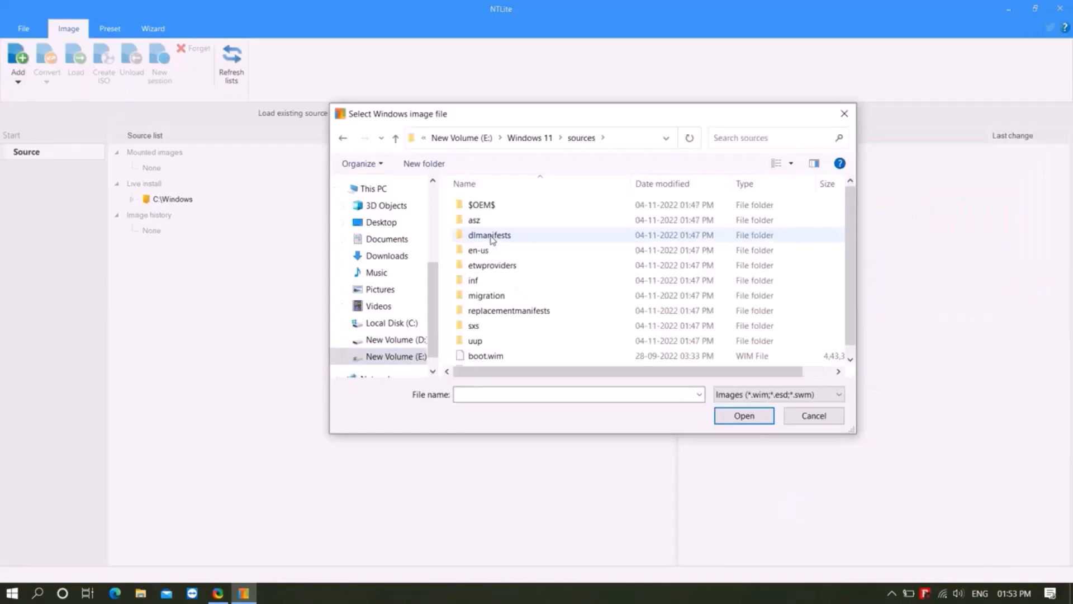
click(576, 365)
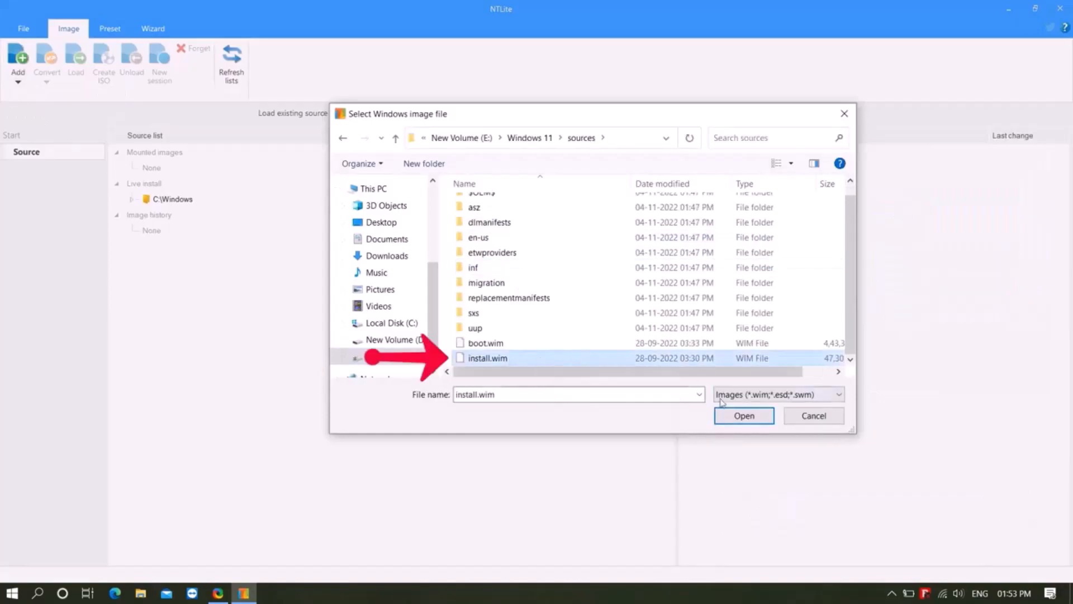
click(739, 422)
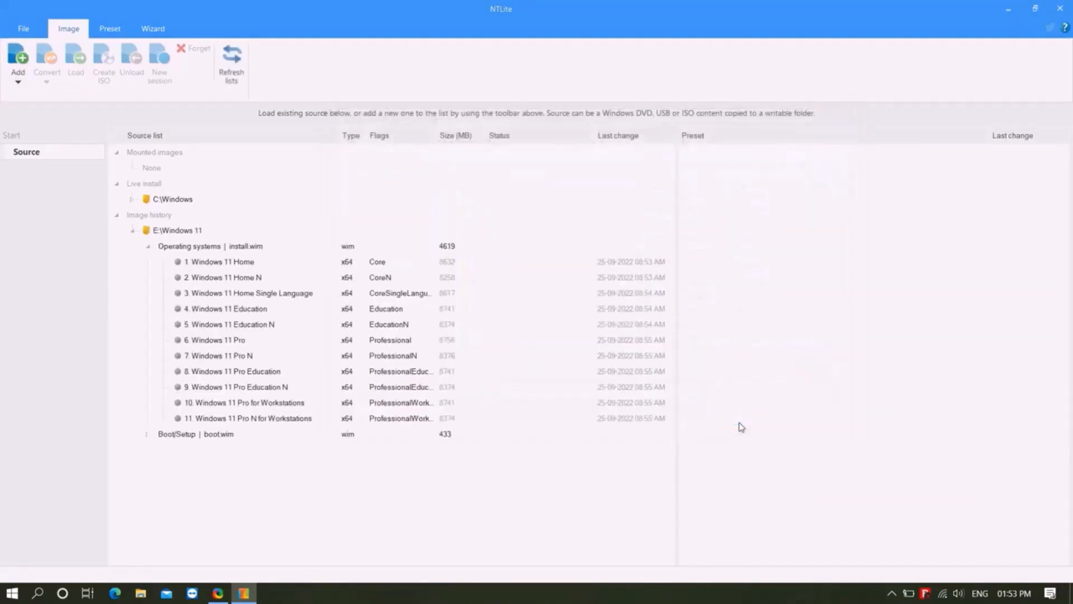
- Load the Windows 11 Pro edition from install.wim and open its list of removable components
click(264, 343)
right_click(264, 345)
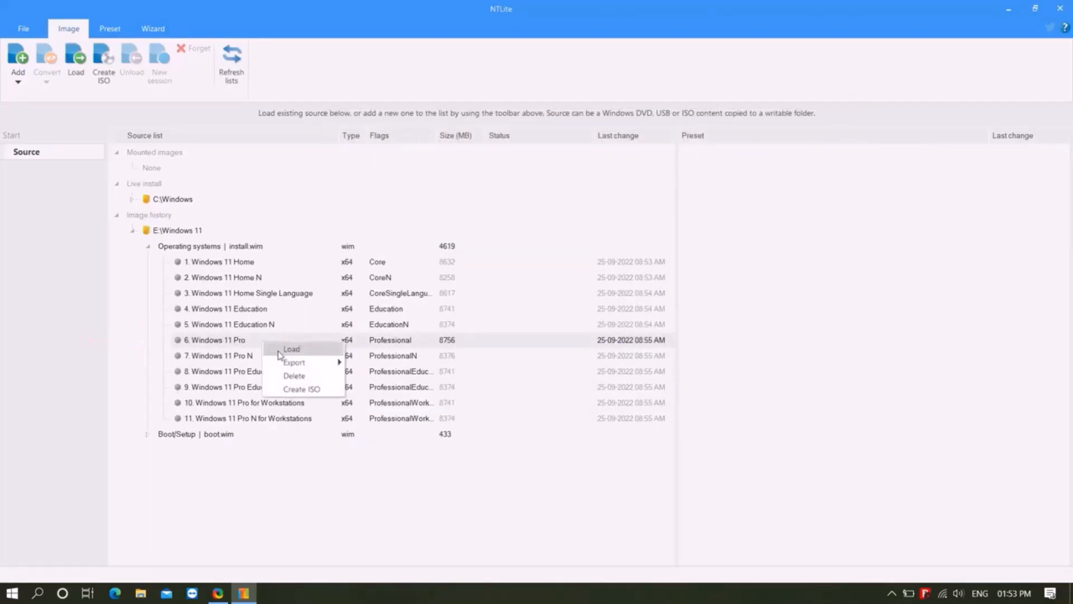
click(280, 354)
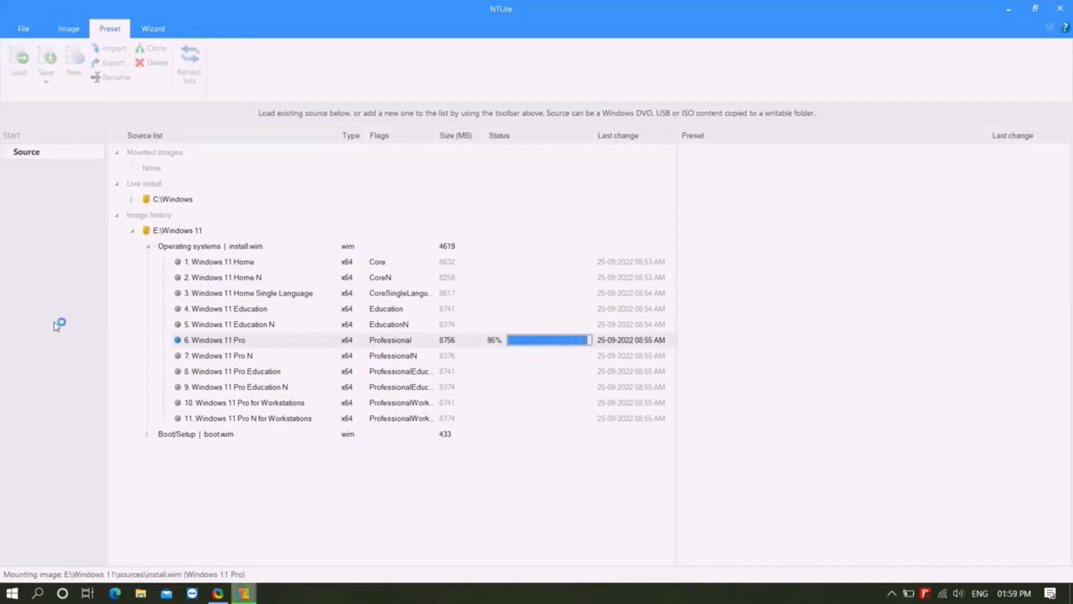
click(62, 185)
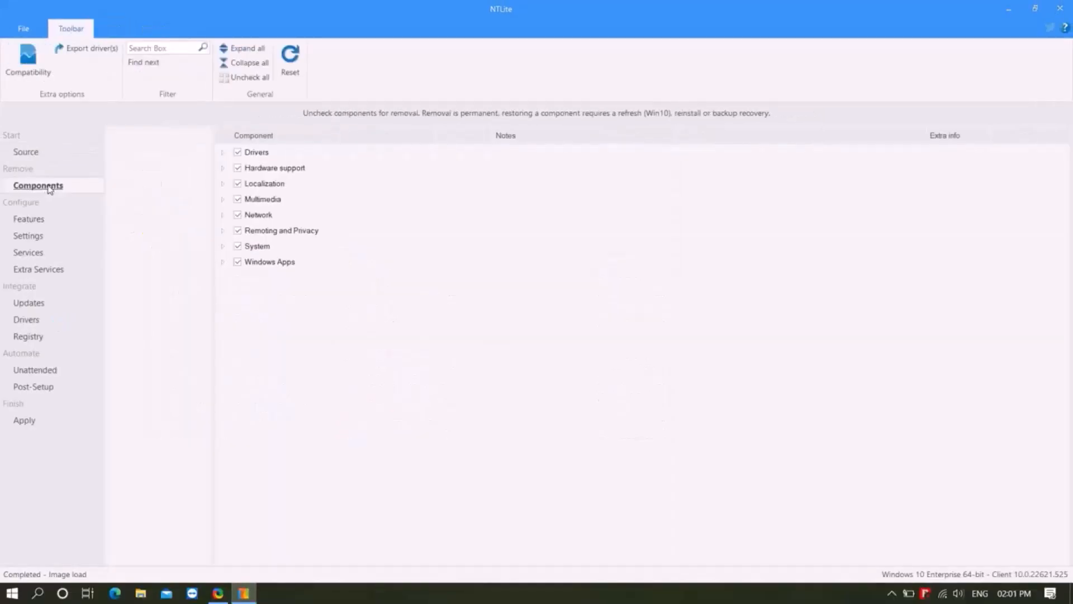
click(749, 382)
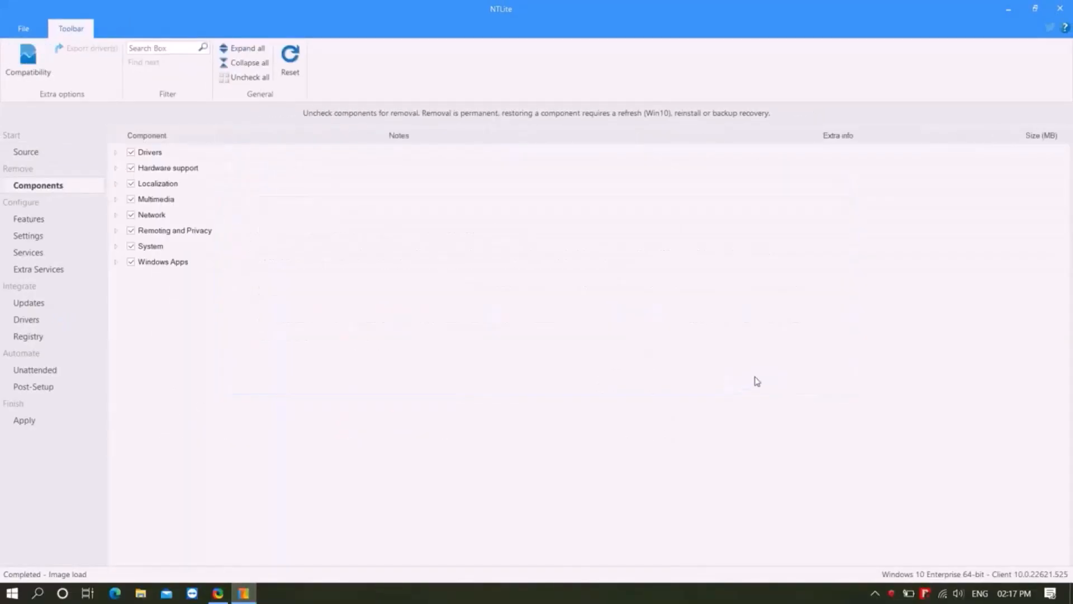
- In the Drivers group, keep audio processing objects, Audio/video control devices, Computer, disk drives and display adapters
click(116, 153)
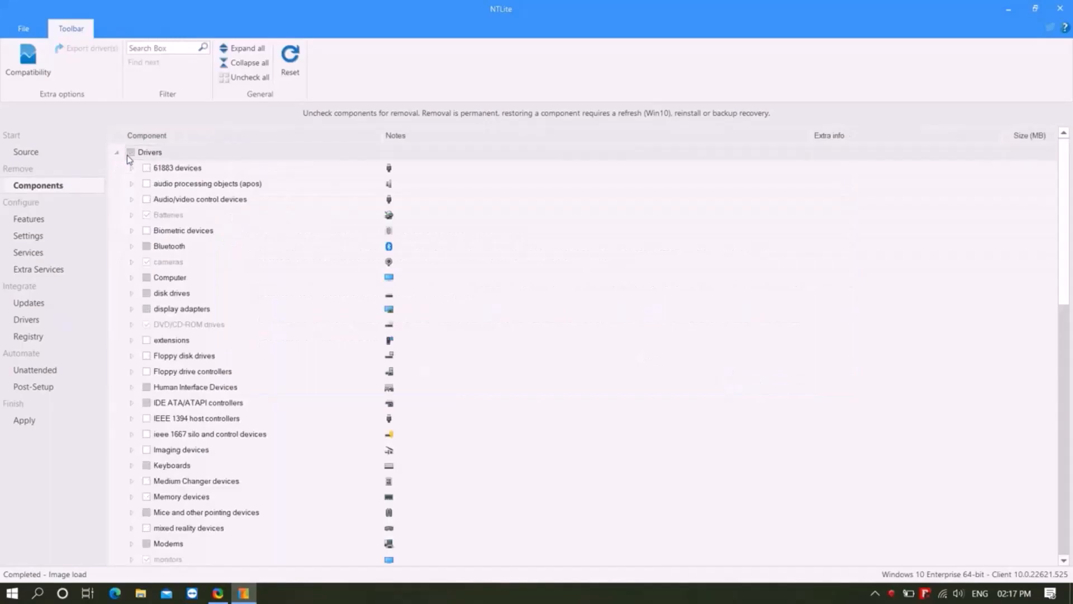
click(146, 183)
click(147, 199)
click(146, 277)
click(146, 293)
click(146, 309)
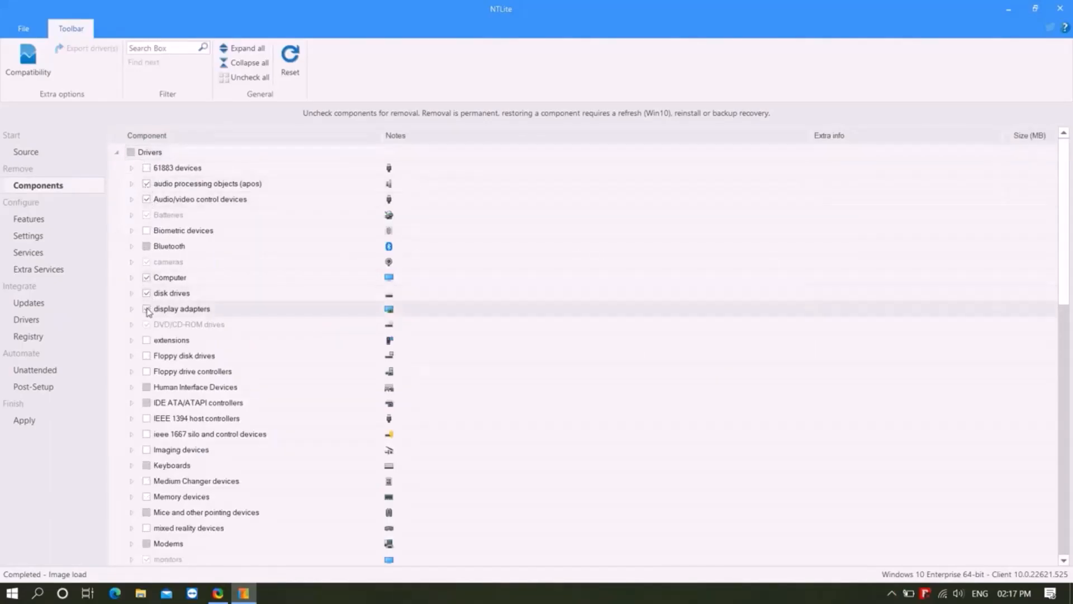
- Keep the sound, video and game controllers, Storage controllers, System devices and Universal Serial Bus drivers, and collapse the Drivers group
scroll(207, 334, down, 11)
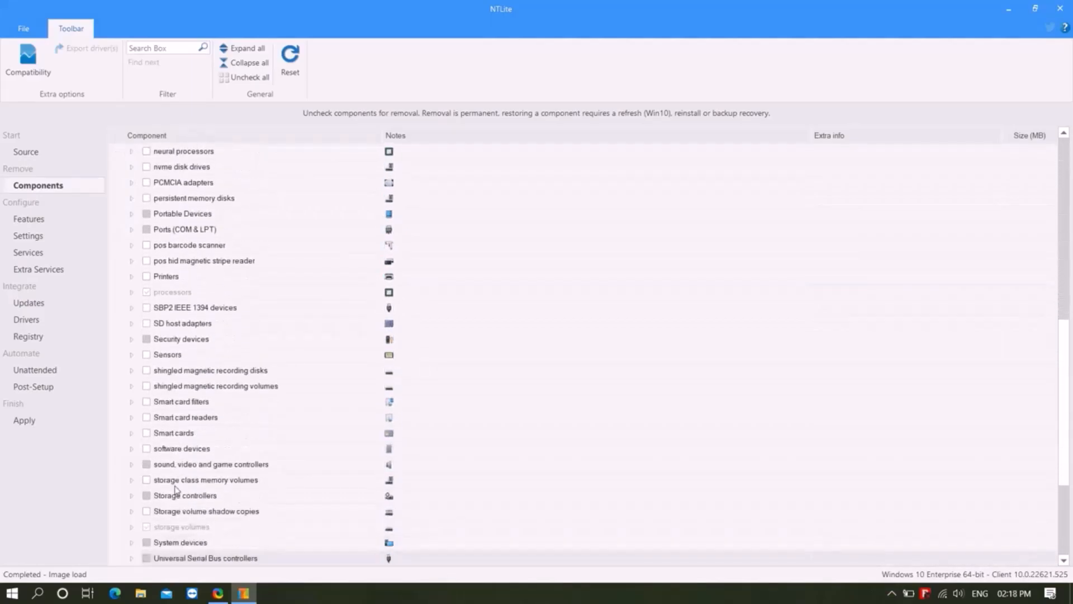
click(147, 495)
click(146, 511)
click(146, 464)
click(146, 417)
click(146, 385)
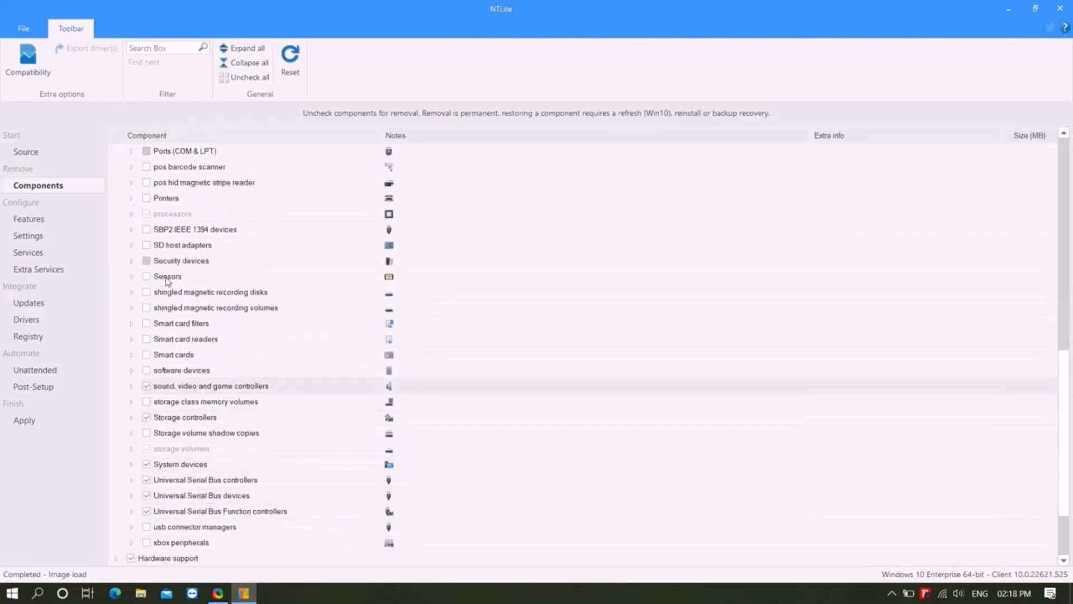
scroll(254, 236, up, 11)
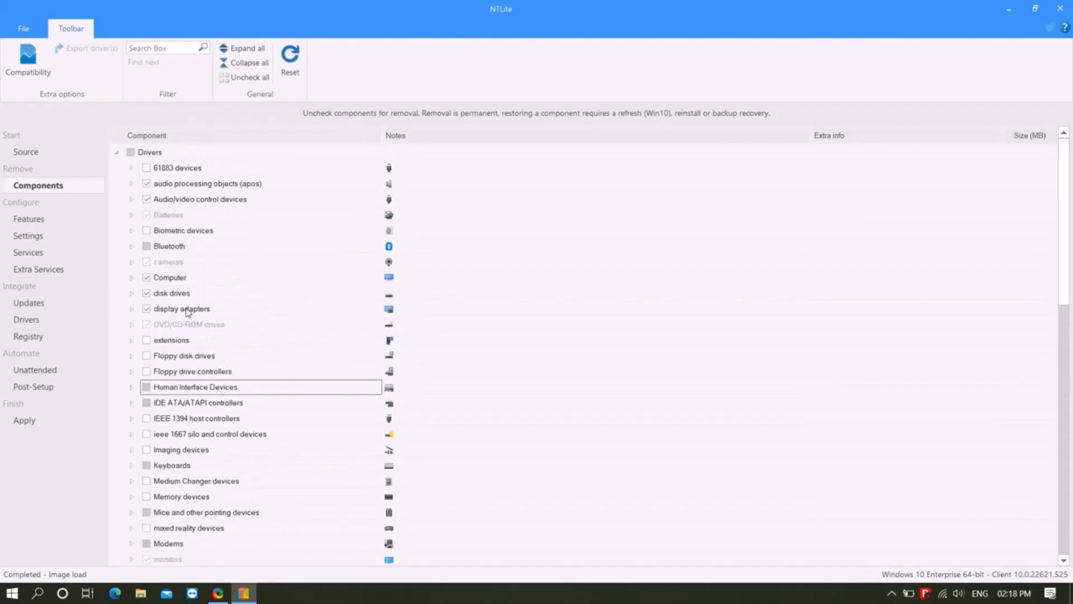
click(114, 153)
click(114, 152)
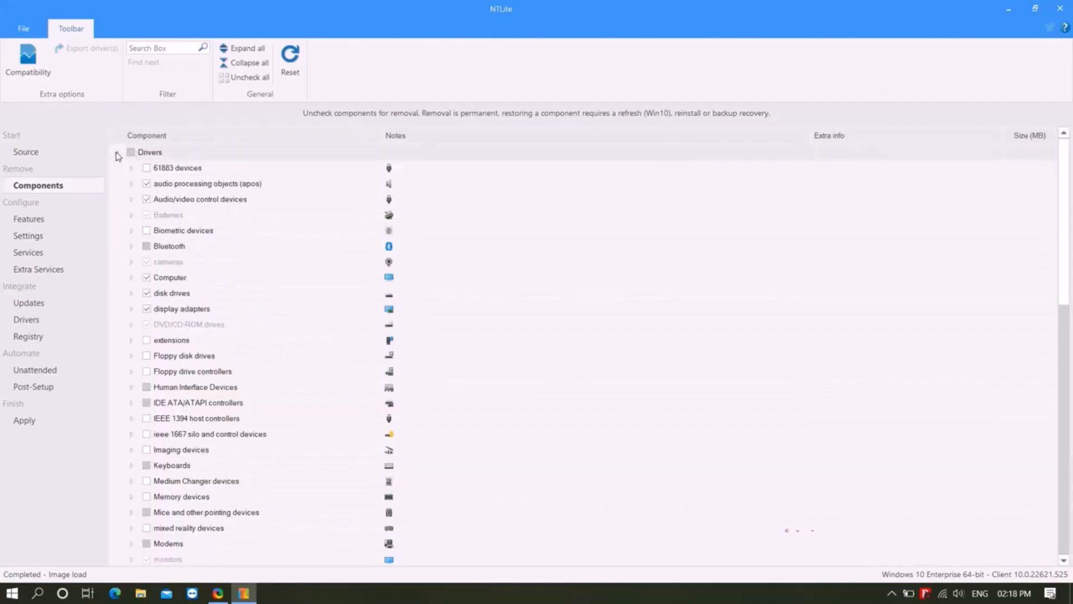
click(115, 153)
- Mark Smartcard, Telephony and Gaming Peripherals in Hardware support, plus Table Text Service in Localization, for removal
click(116, 168)
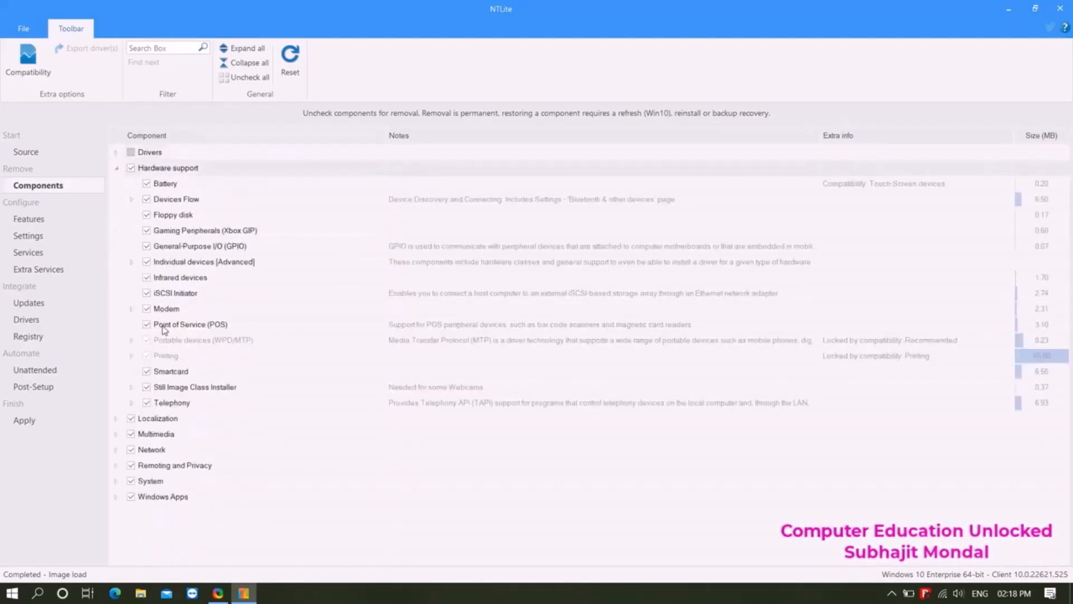
click(147, 372)
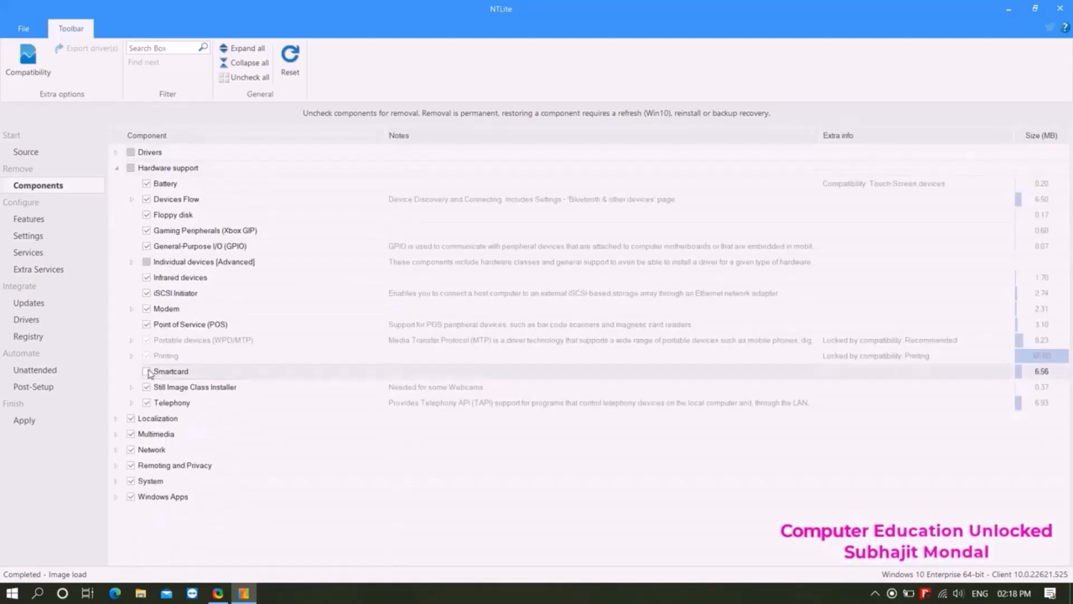
click(147, 403)
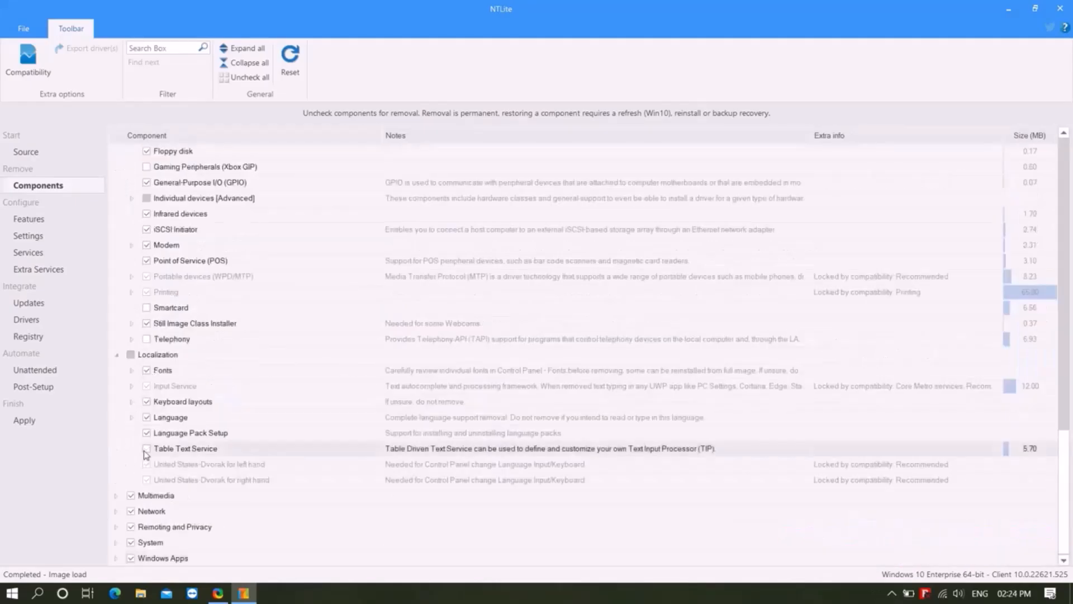
- Mark Display Switch, DVD Play, Game Explorer, PlayReady, Share Media Control Panel, Sounds, Spatial Sound and Speech Recognition in Multimedia for removal
click(146, 198)
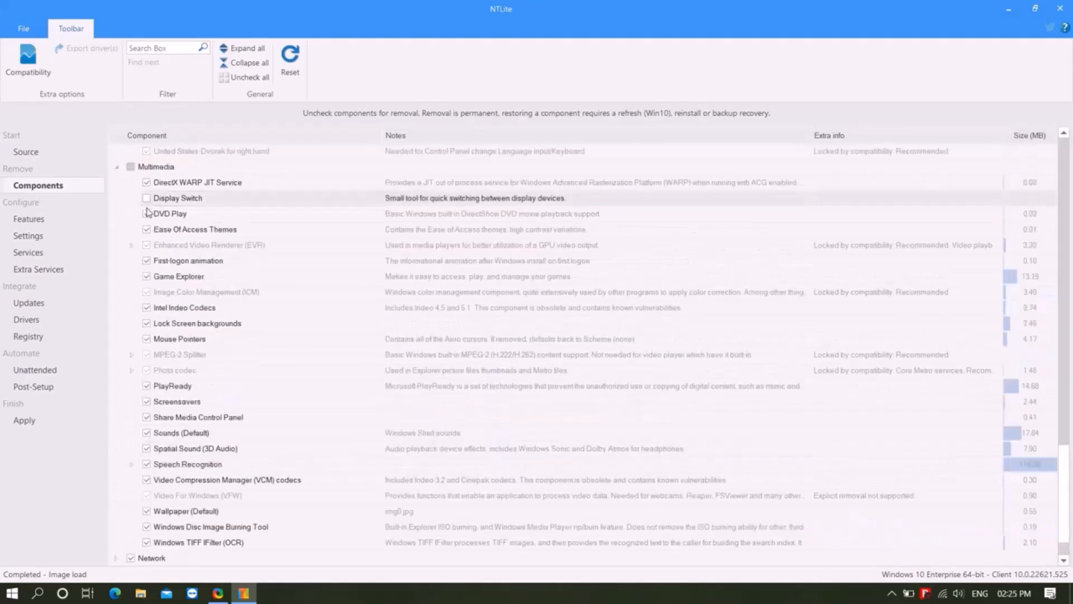
click(146, 214)
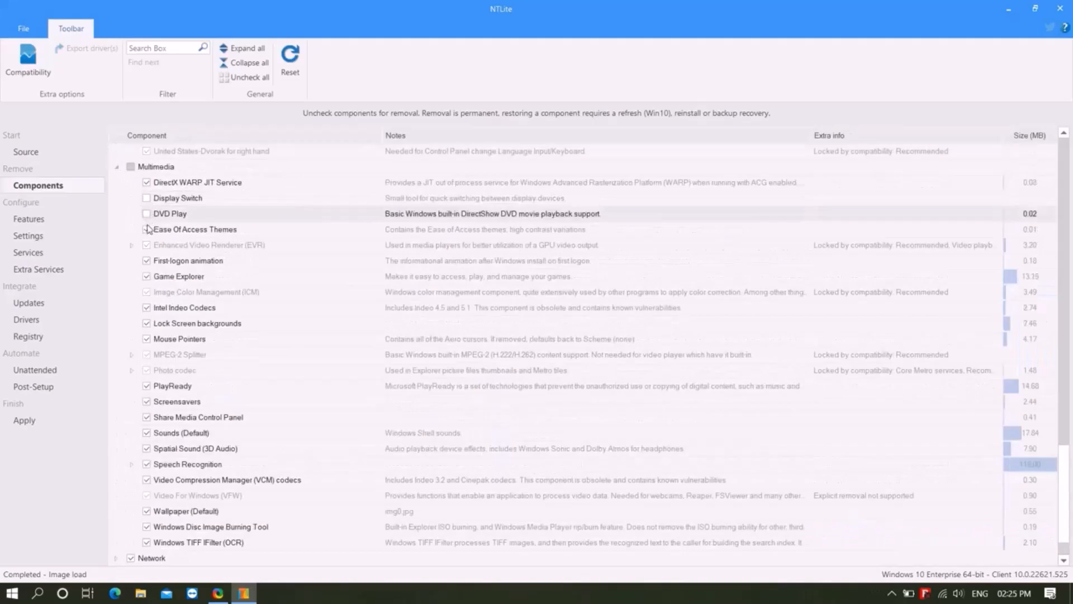
click(147, 276)
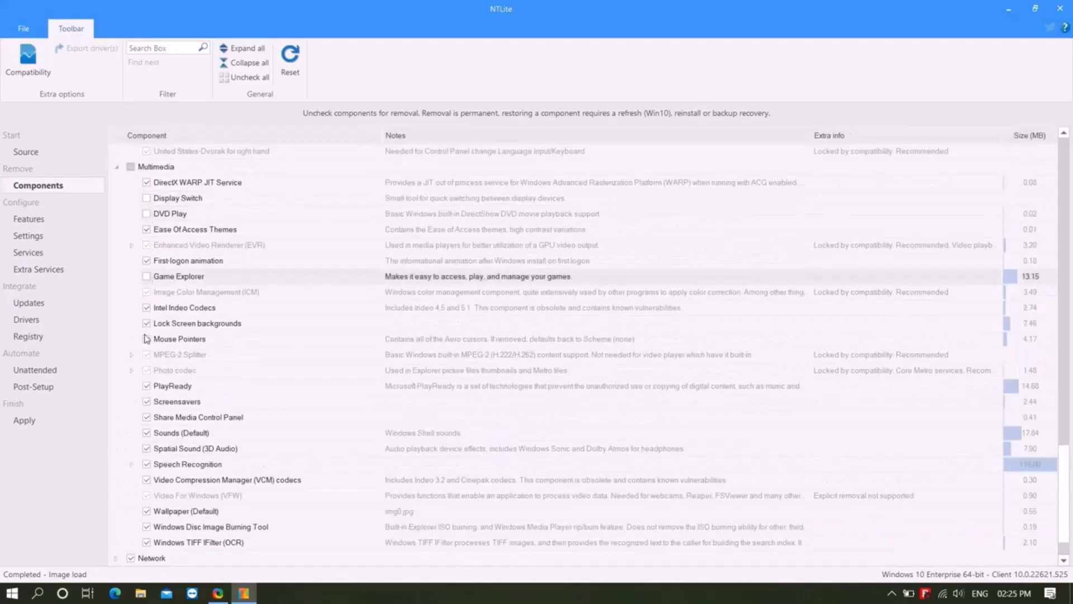
click(147, 387)
click(147, 418)
click(147, 433)
click(147, 449)
click(147, 464)
- Mark the Network group for removal, but keep Network Adapter Multiplexor Protocol, Network Connected Devices Auto-Setup and Windows Mail Communications DLL
click(147, 214)
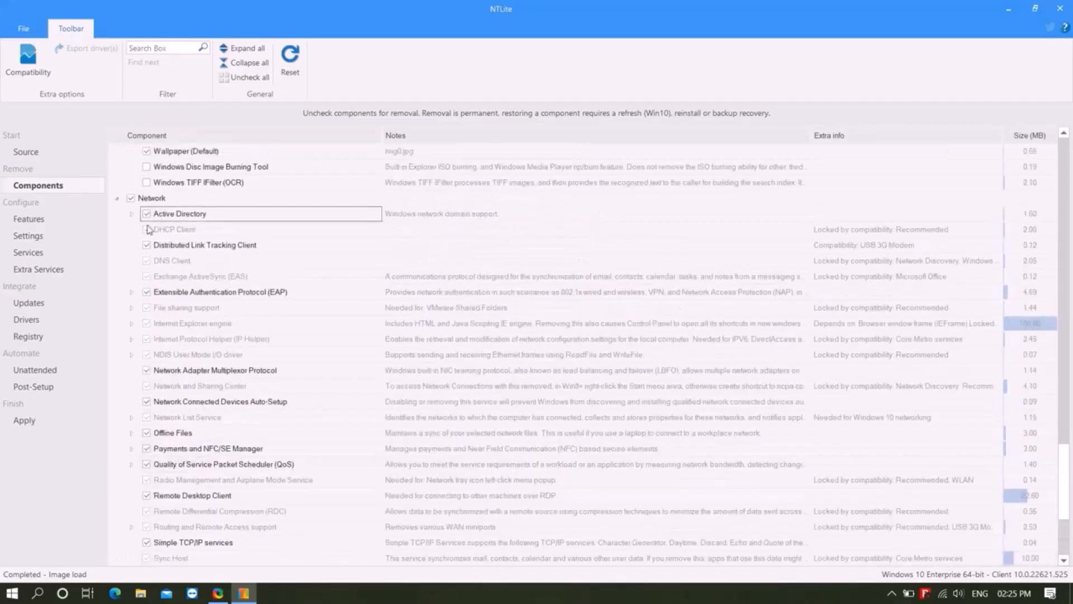
click(146, 214)
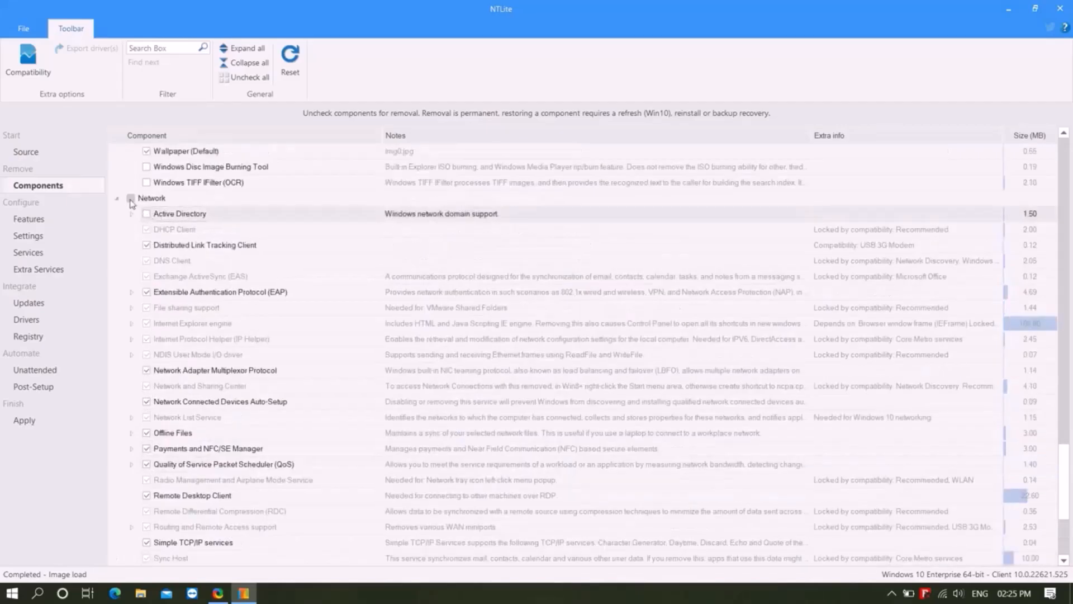
click(130, 198)
click(660, 422)
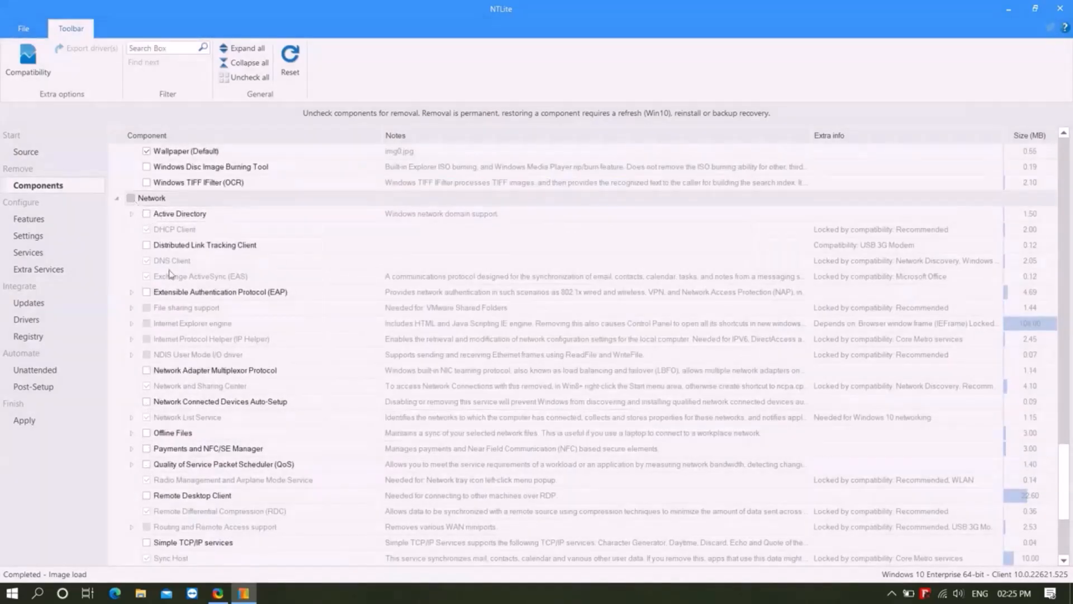
click(147, 370)
click(146, 402)
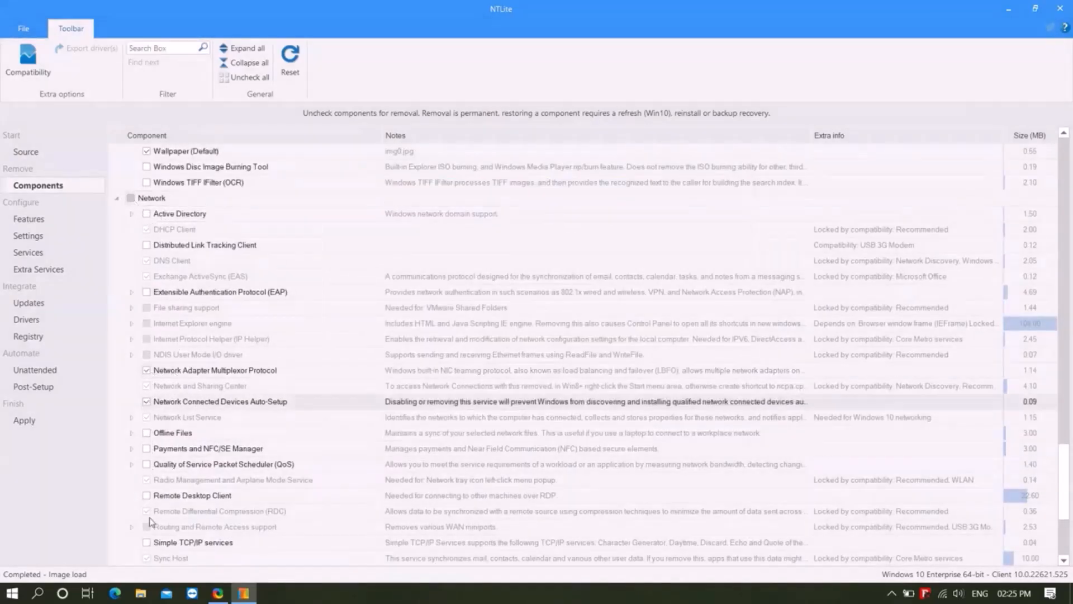
scroll(150, 522, down, 4)
click(146, 464)
click(649, 418)
- Expand Remoting and Privacy and mark Wi-Fi Network Manager (Wi-Fi Sense) for removal
click(115, 527)
scroll(115, 548, down, 6)
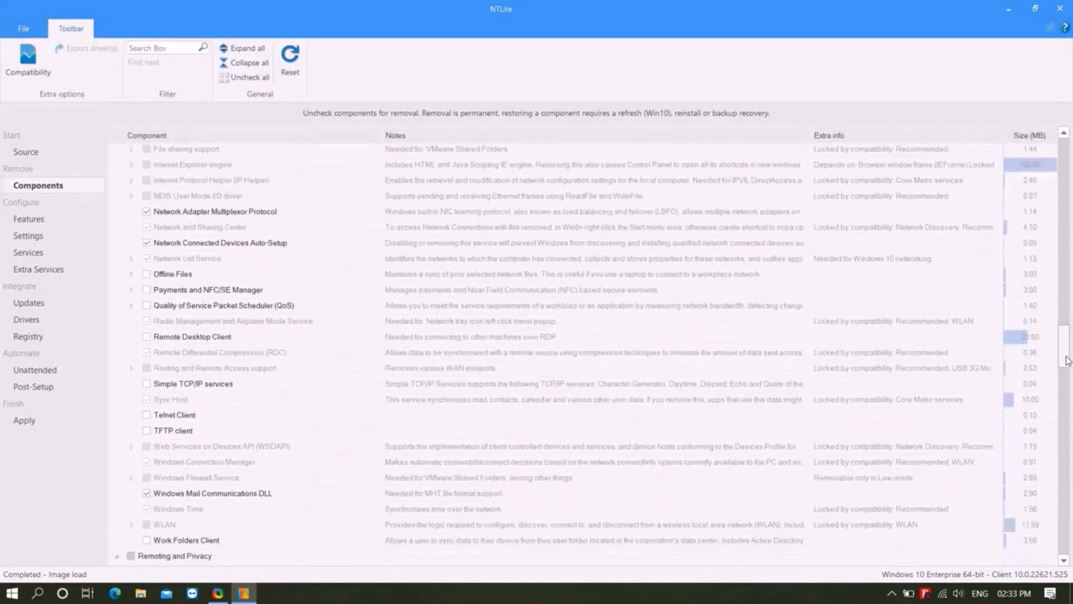
scroll(1064, 389, down, 5)
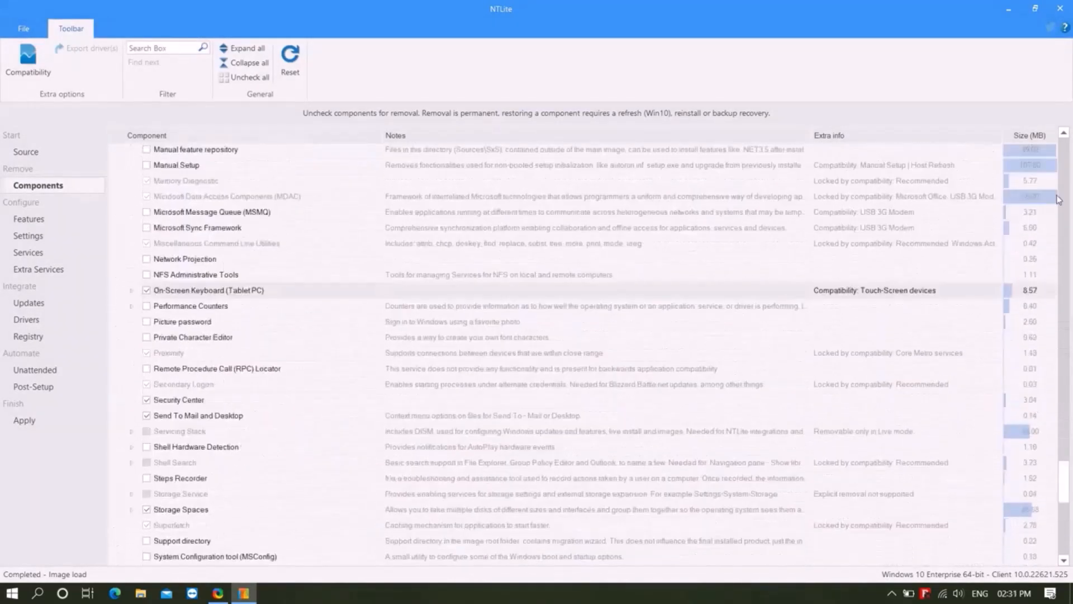
scroll(1064, 135, up, 5)
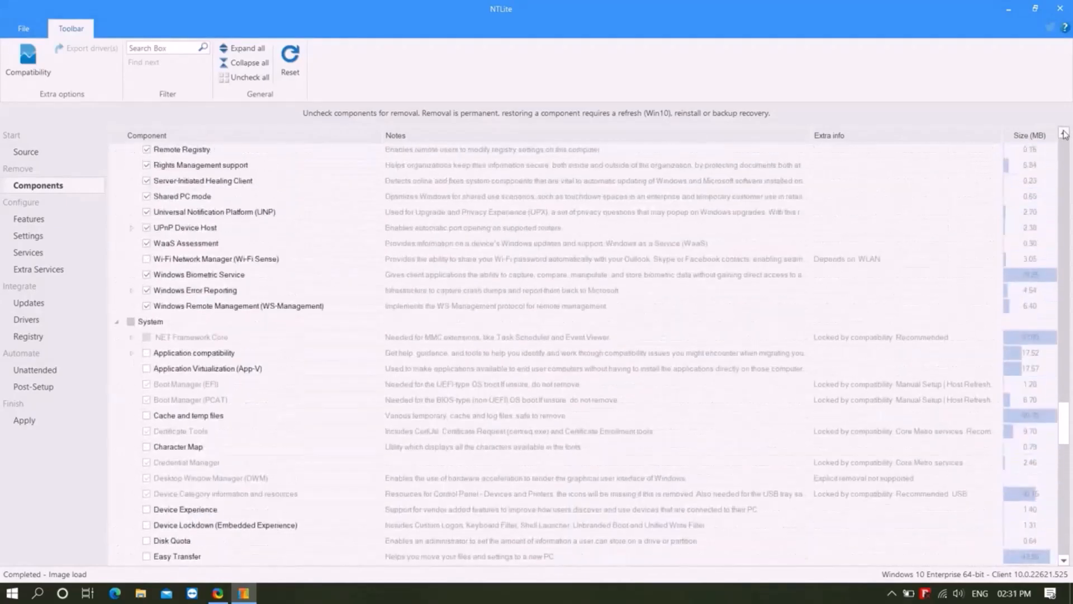
scroll(132, 313, down, 1)
drag(1063, 415, 1065, 507)
click(148, 317)
click(146, 502)
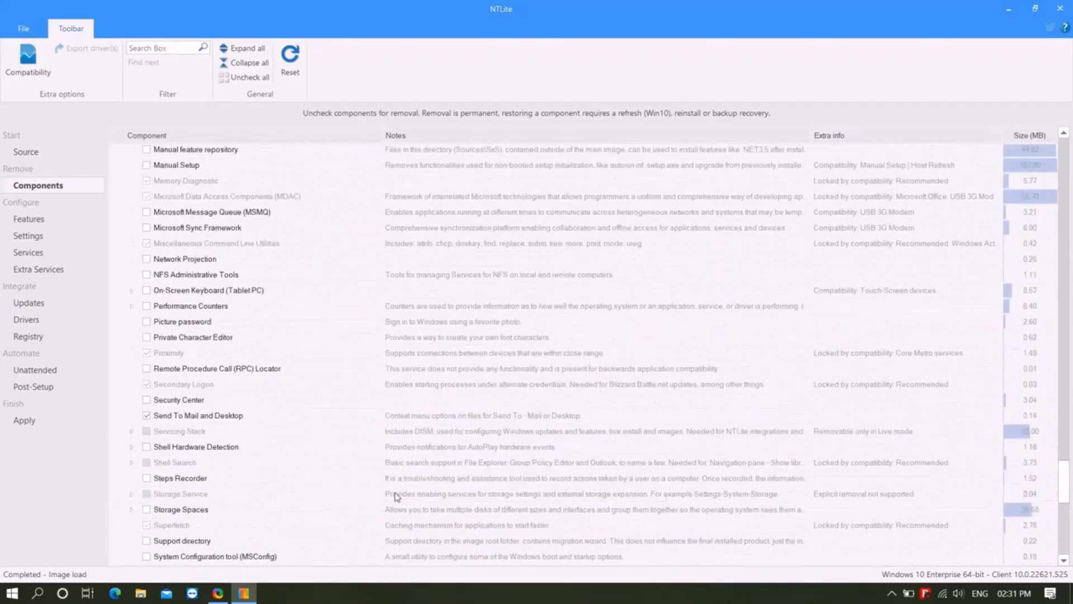
- Mark the whole Windows Apps group for removal and return to the System components
scroll(159, 512, down, 10)
click(132, 355)
click(132, 355)
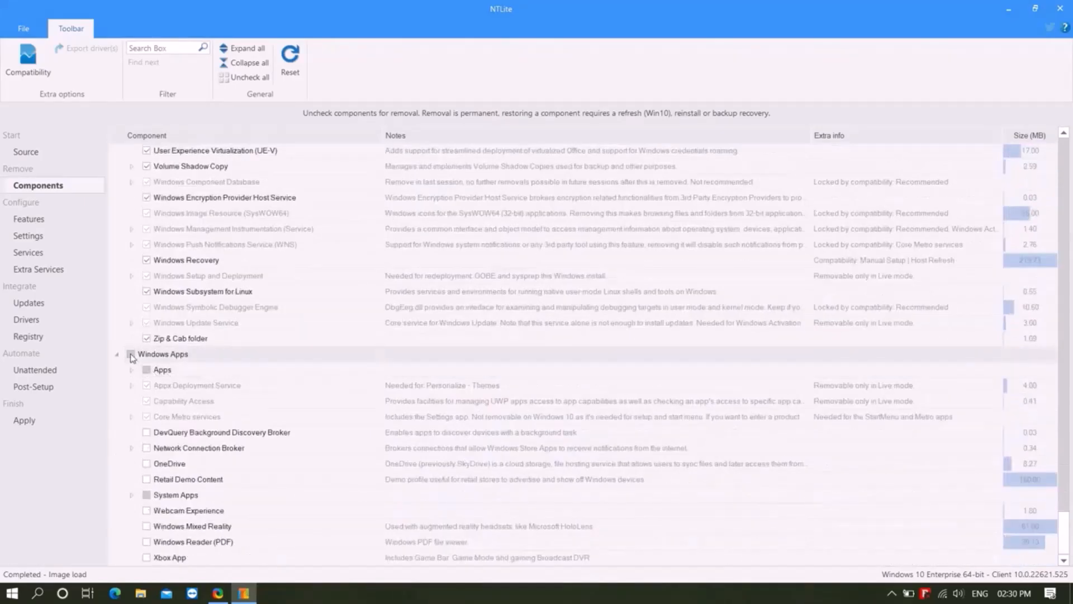
click(1064, 133)
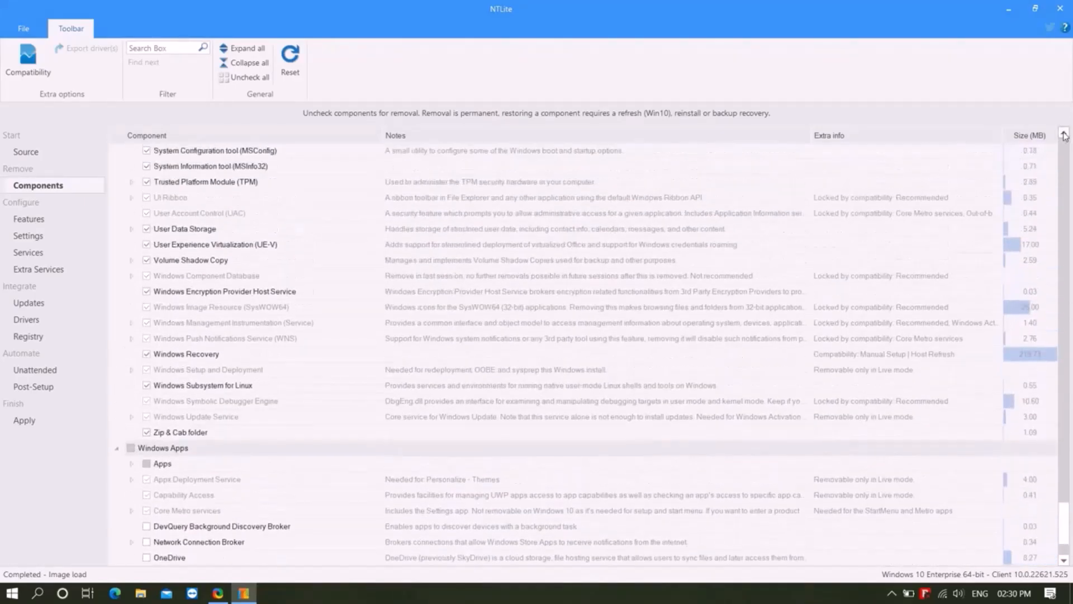
drag(1064, 135, 1064, 135)
click(120, 308)
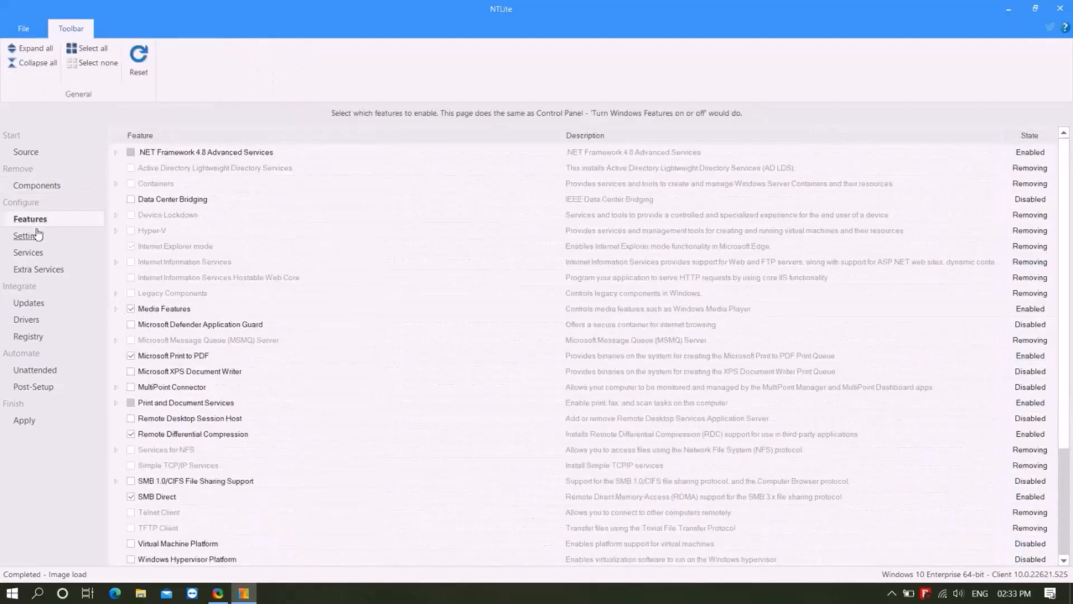
- Look over the Settings, Services, Updates, Drivers and Registry options of the loaded image
click(37, 236)
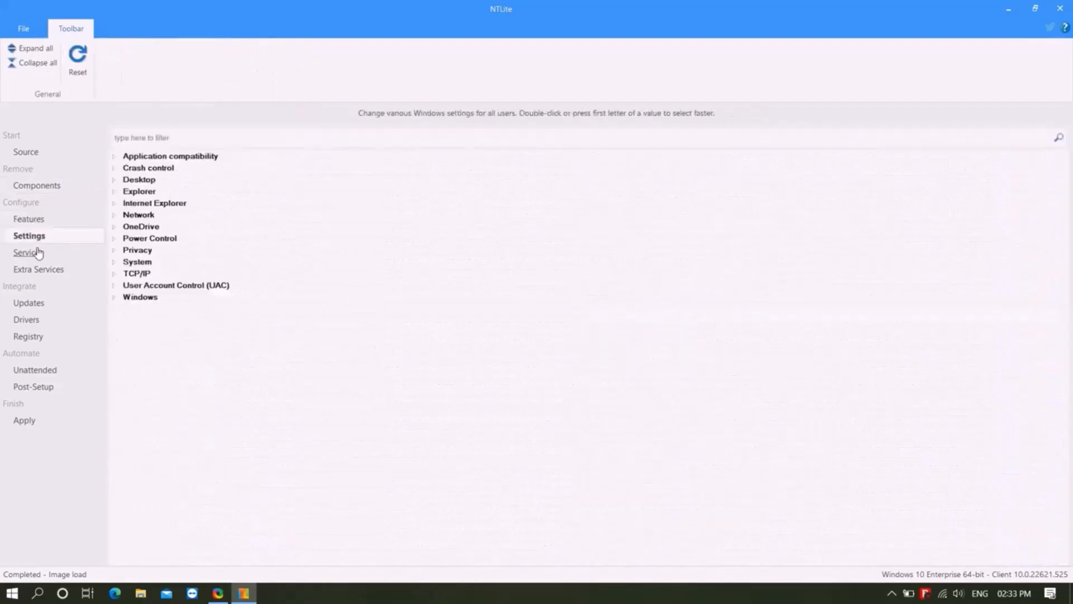
click(31, 252)
click(29, 302)
click(28, 319)
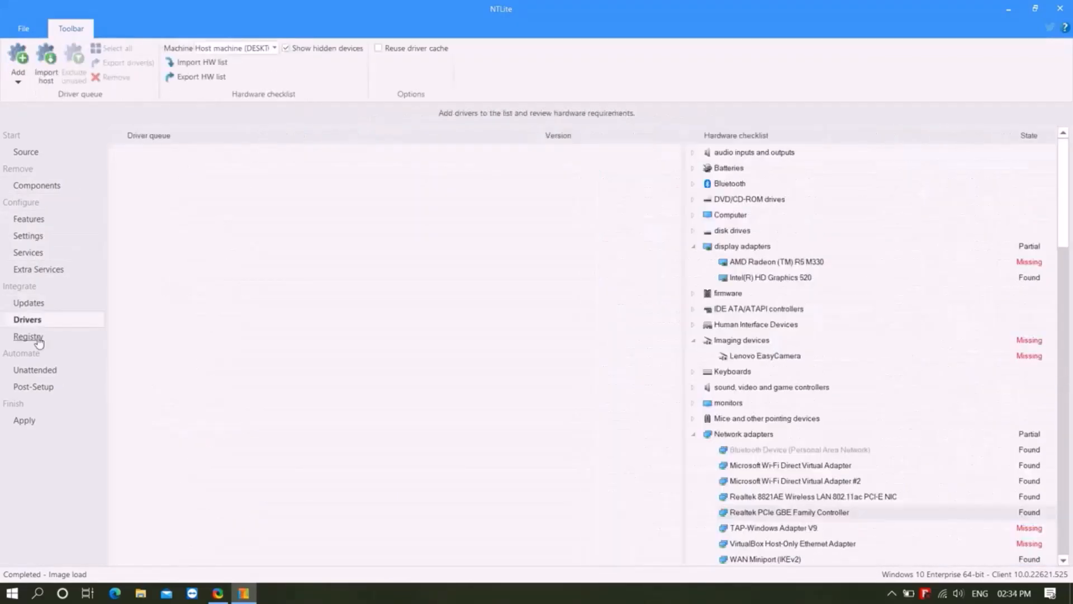
click(39, 342)
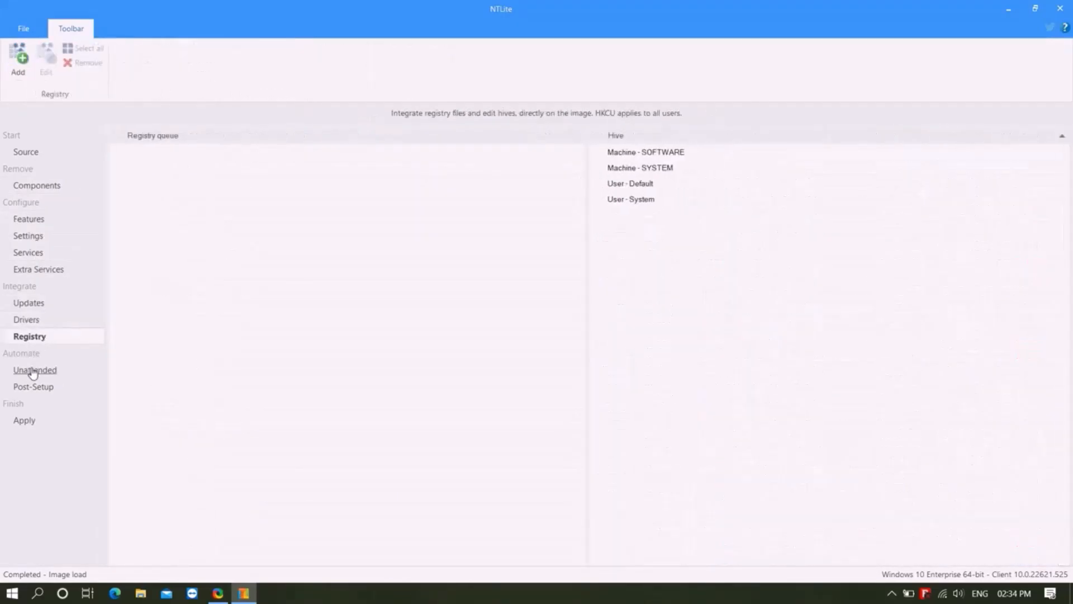
- Enable unattended mode and set the time zone to the one for Kolkata, Mumbai, New Delhi
click(34, 371)
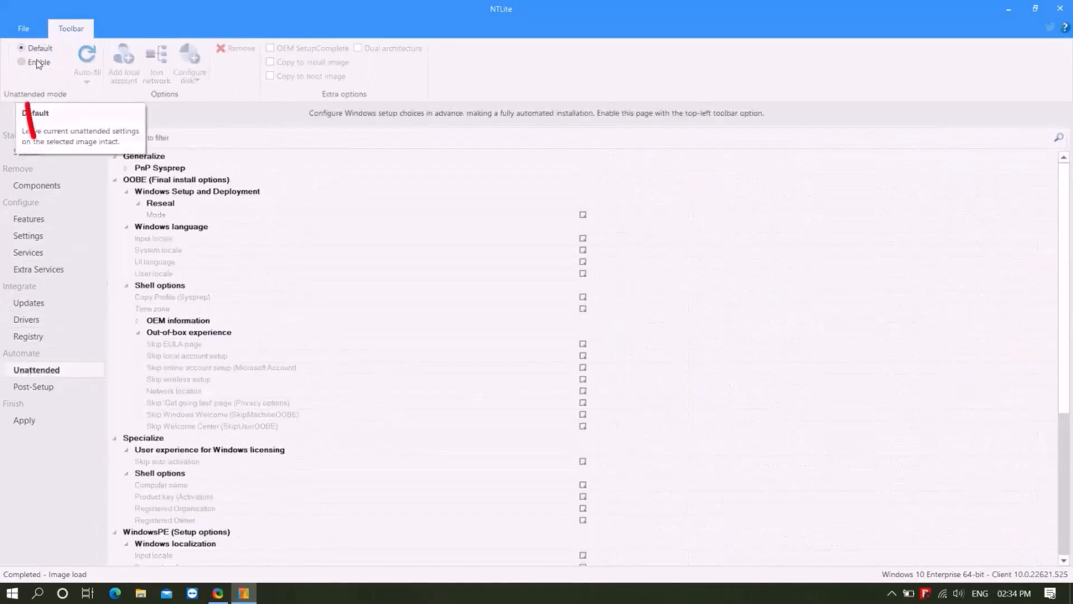
click(36, 62)
click(496, 307)
click(1052, 309)
drag(1055, 34, 1056, 140)
click(730, 207)
- Set the system locale and user locale to English - en-IN, and choose a UI language for the unattended setup
click(608, 249)
click(1050, 250)
drag(1049, 20, 1047, 99)
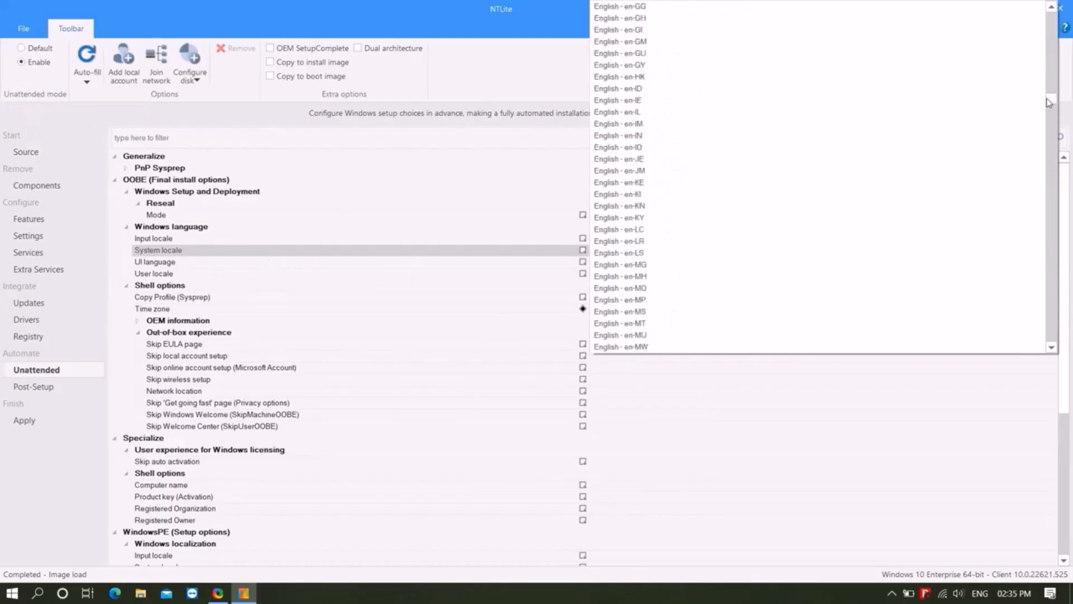
click(659, 136)
click(626, 261)
click(1052, 262)
click(1051, 285)
click(1048, 274)
click(1052, 274)
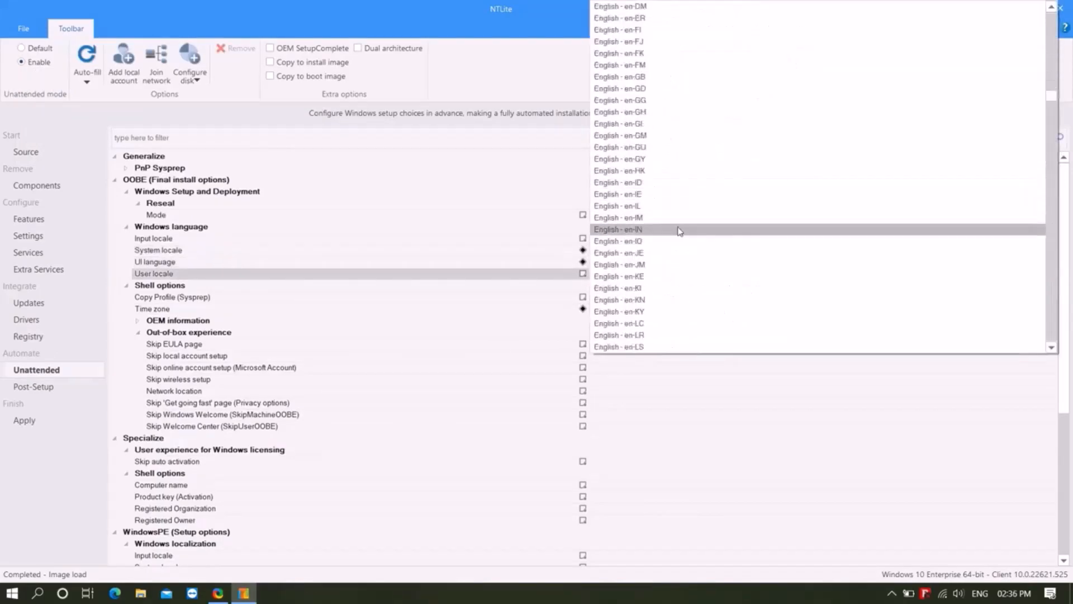
click(678, 230)
- Add a local account in the Administrators group with auto-logon, entering the user's name
click(119, 67)
click(438, 235)
click(416, 312)
text(SUBHAJIT)
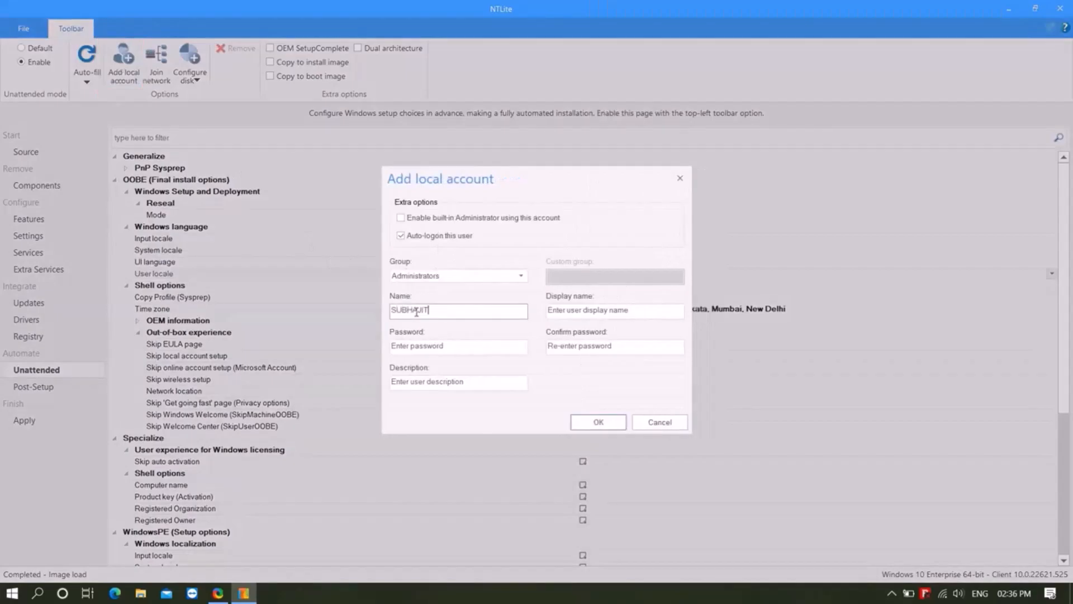
click(588, 422)
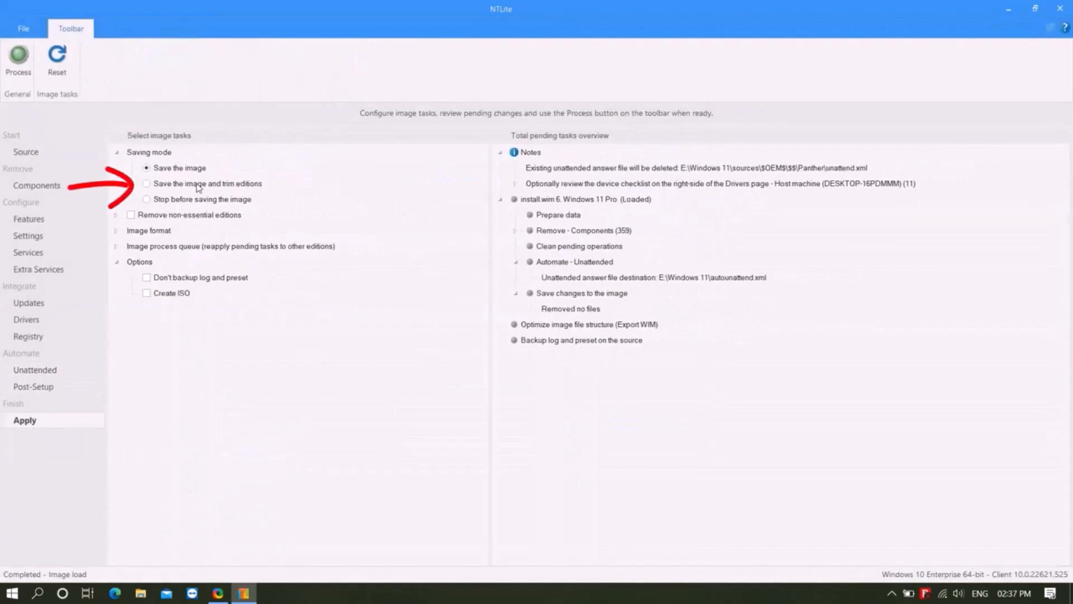
- Choose to save the image and trim editions, using the high compression, read-only (ESD) image format
click(147, 185)
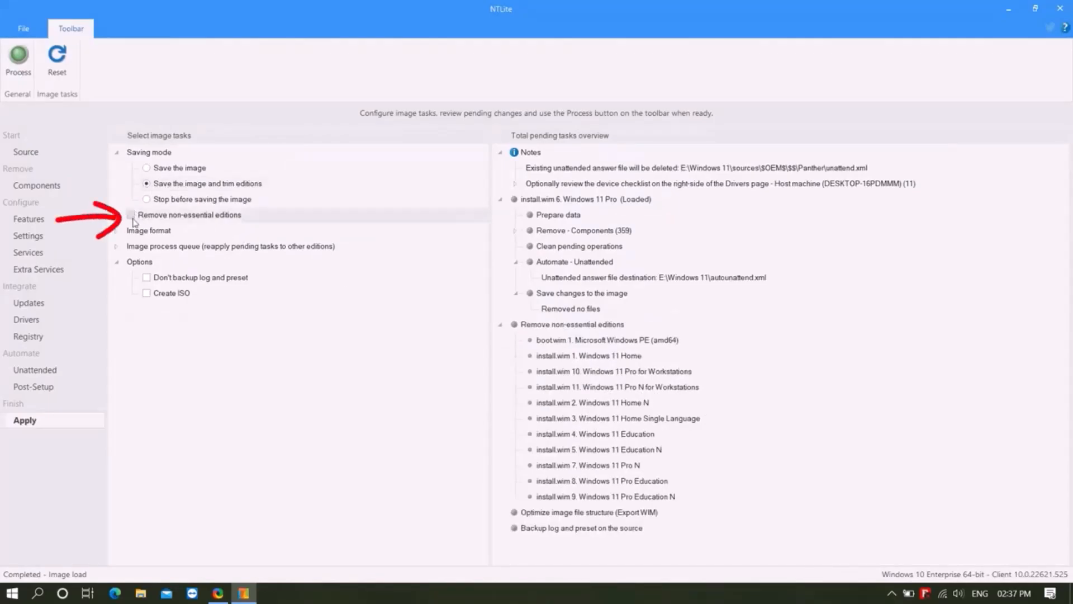
click(118, 231)
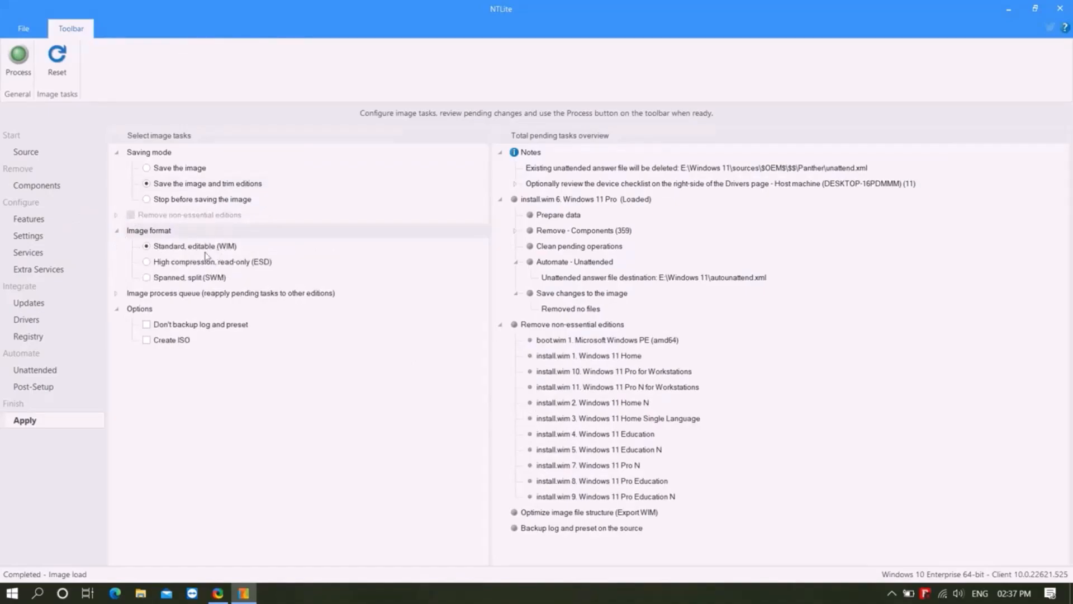
click(151, 265)
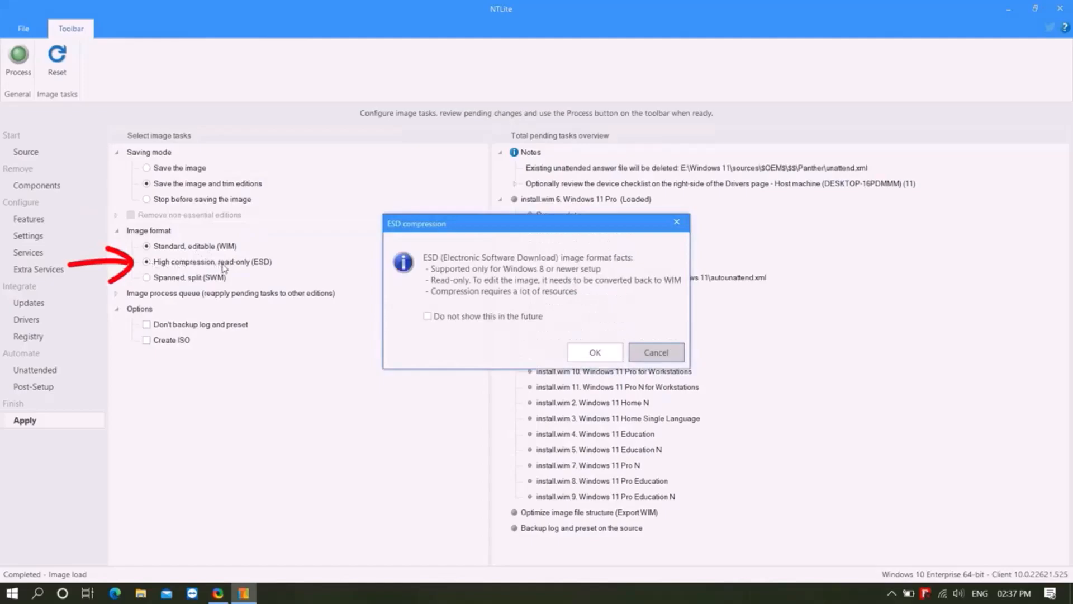
click(596, 352)
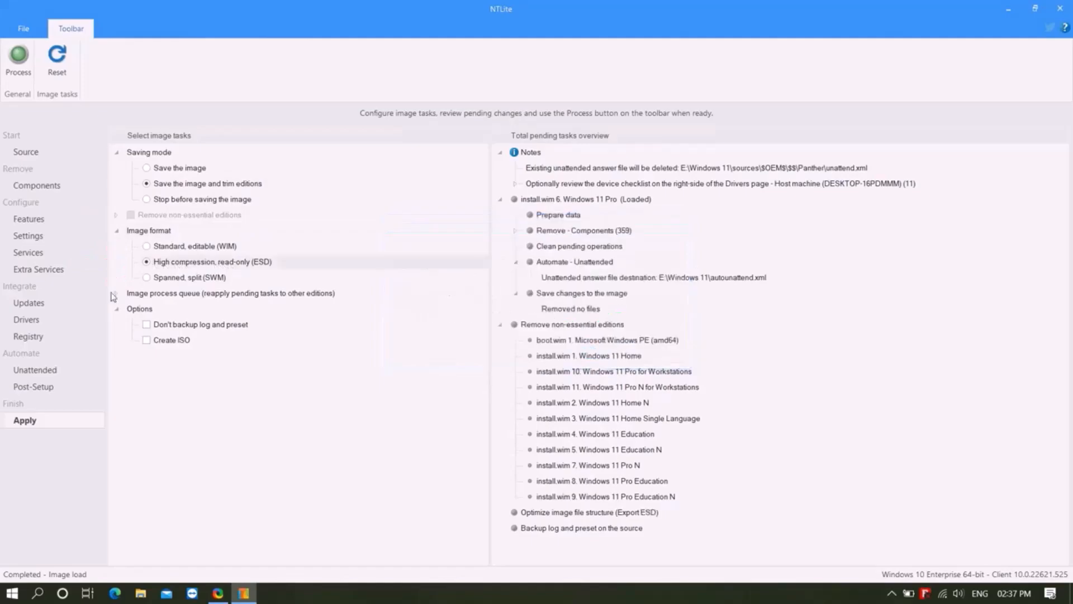
- Enable ISO creation for the processed image, saving it as WINDOWS 11 PRO on the New Volume (E:) drive
click(115, 294)
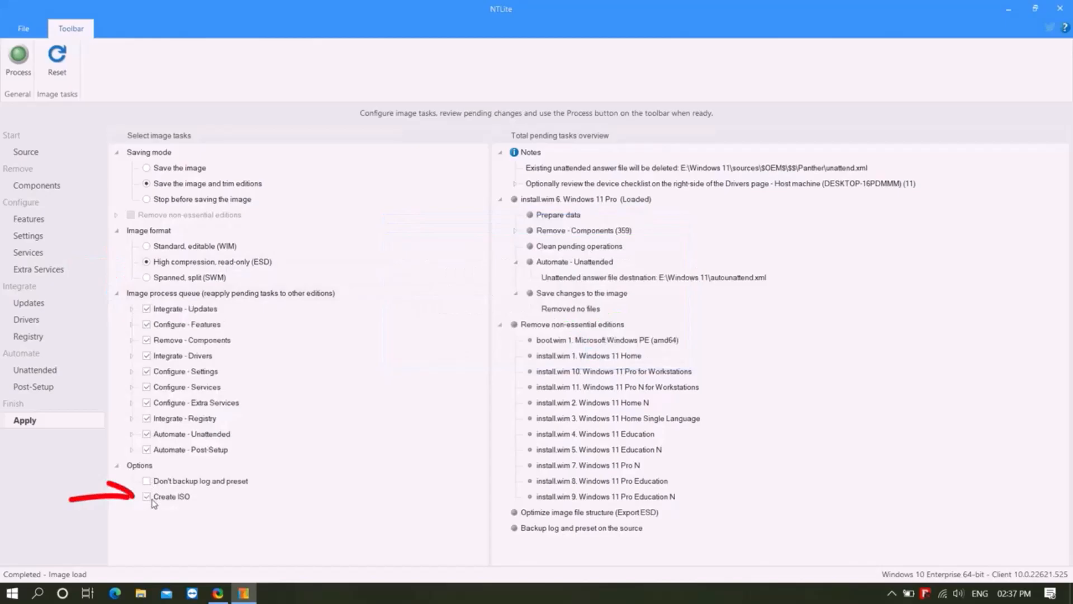
click(152, 499)
text(WINDOWSD)
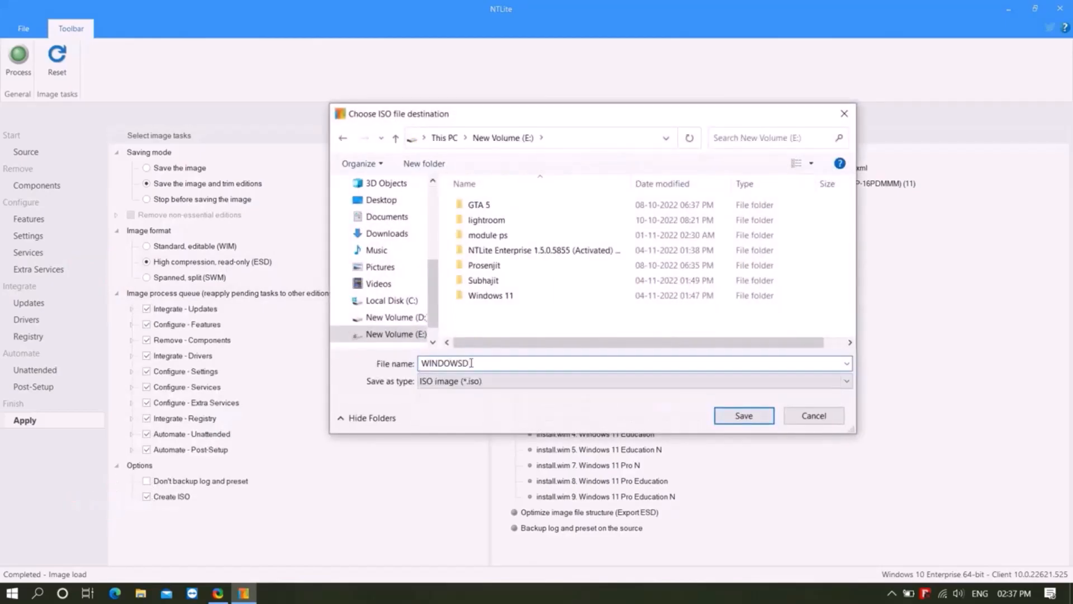
key(BackSpace)
text(11 PRO)
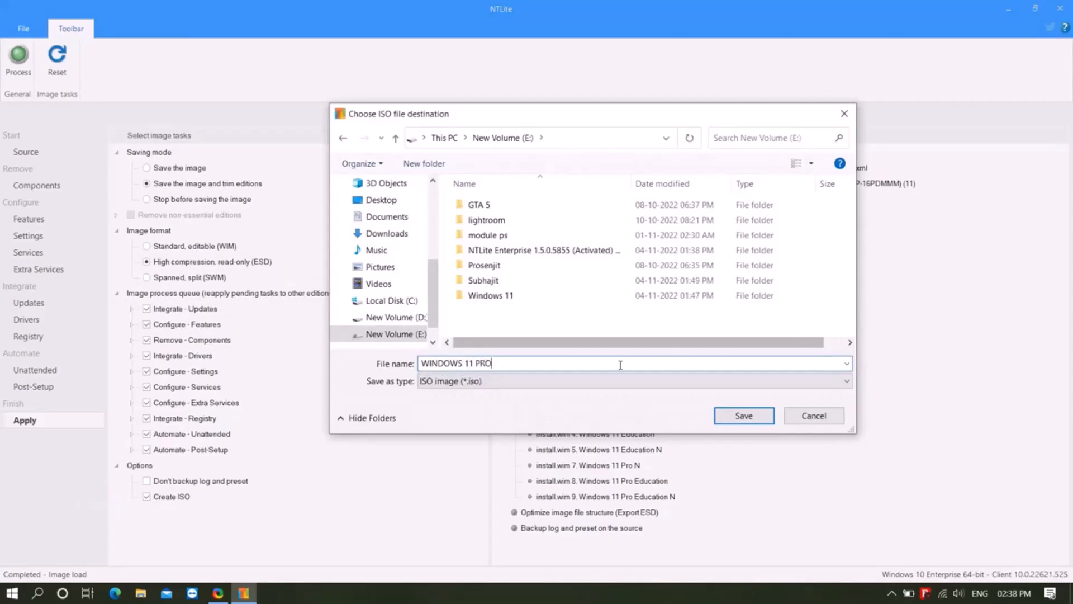
click(744, 415)
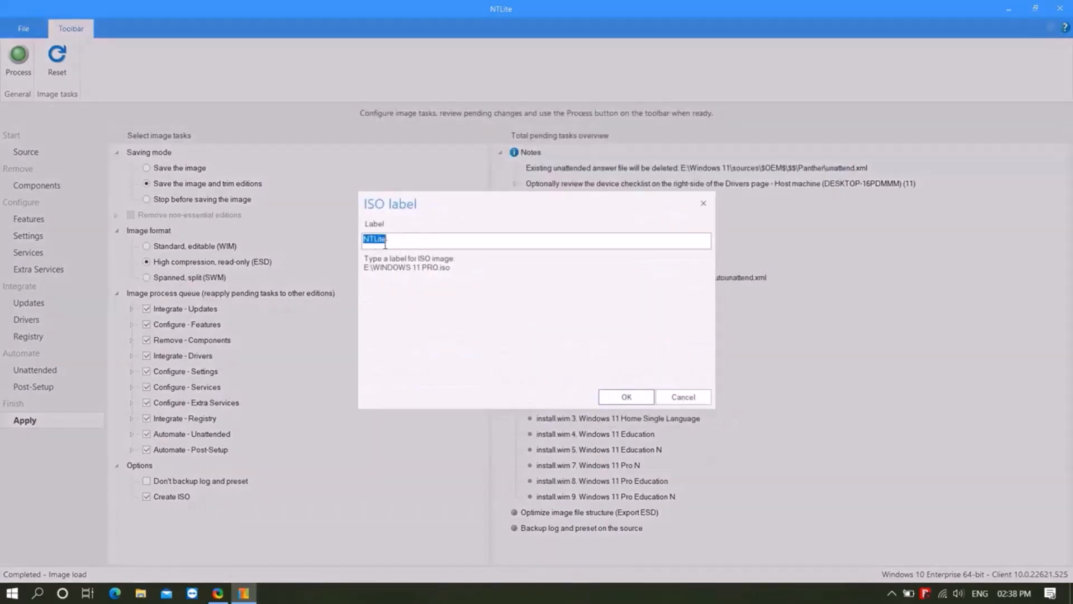
- Enter the person's name as the ISO label and start processing all pending image changes
text(SUBHAJIT)
click(622, 396)
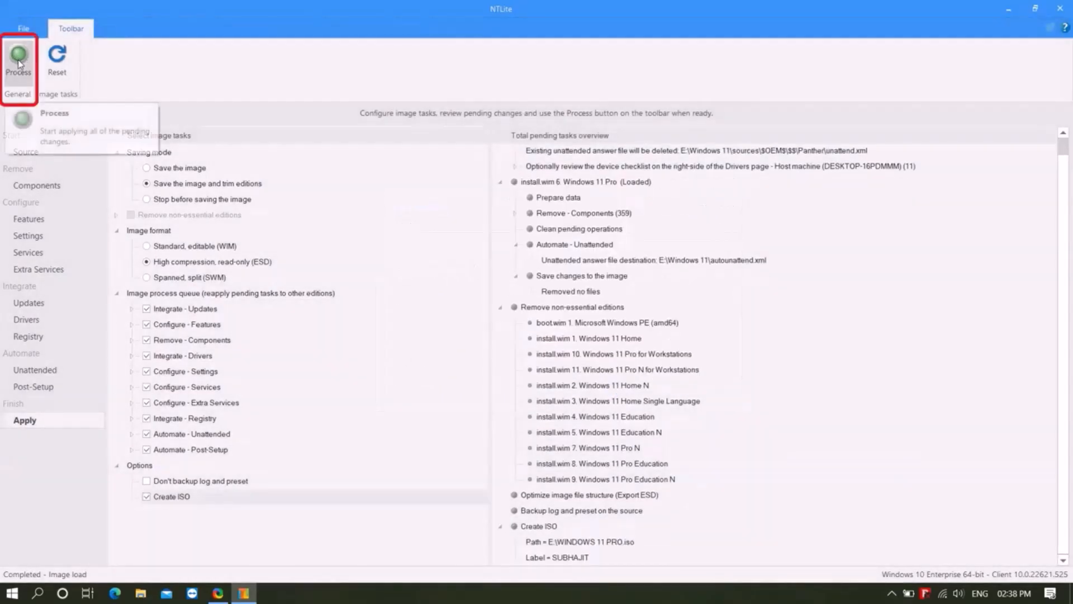
click(16, 63)
click(532, 341)
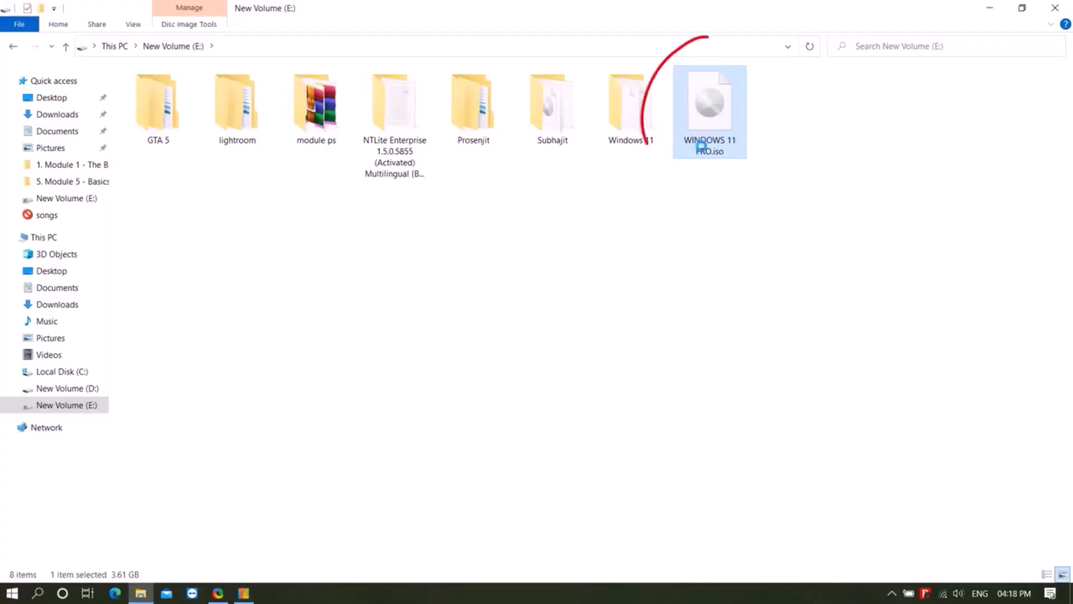
- Switch to File Explorer and examine the properties of the WINDOWS 11 PRO ISO file on drive E: for its file size
right_click(701, 148)
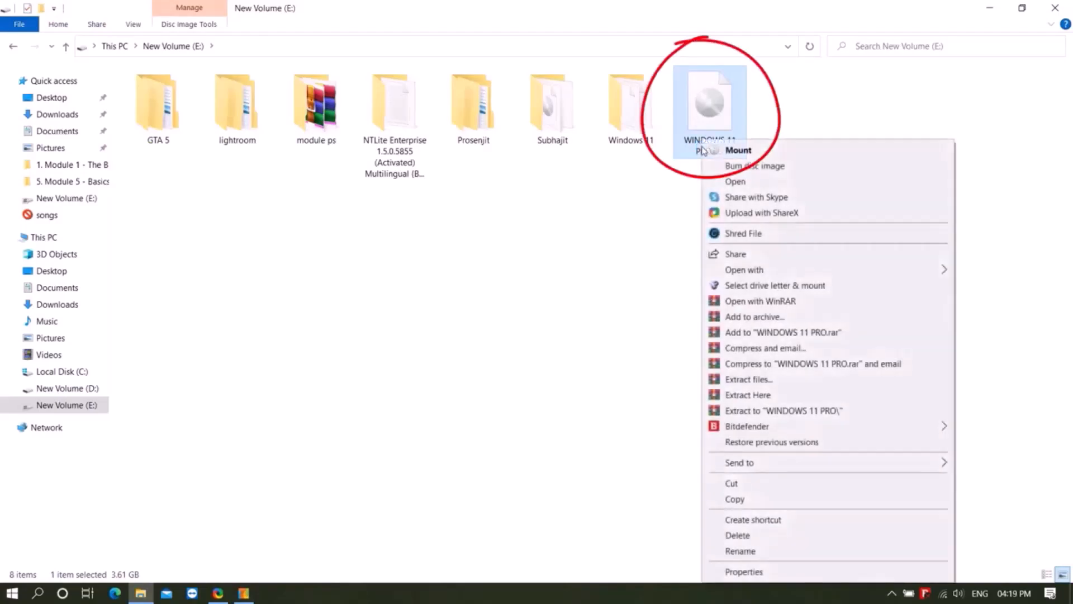
click(724, 572)
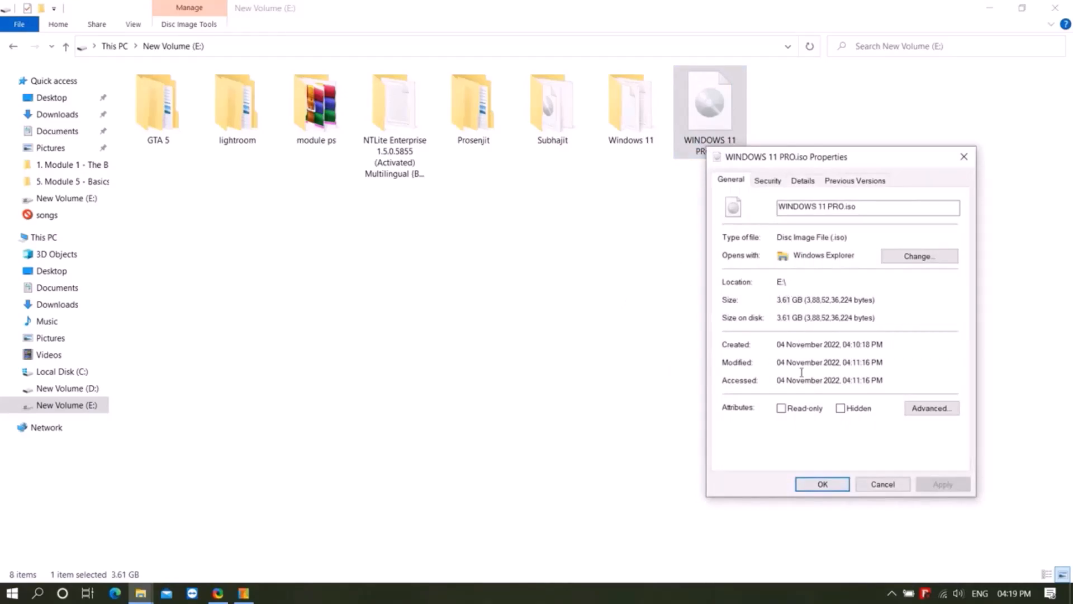
click(885, 489)
key(alt+Return)
click(883, 484)
key(alt+Return)
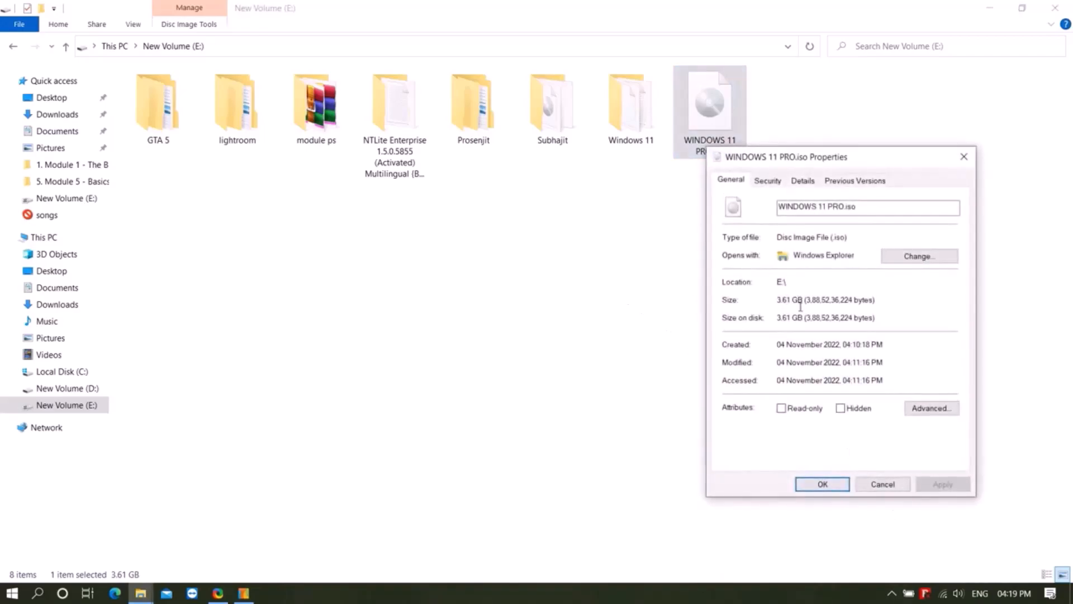